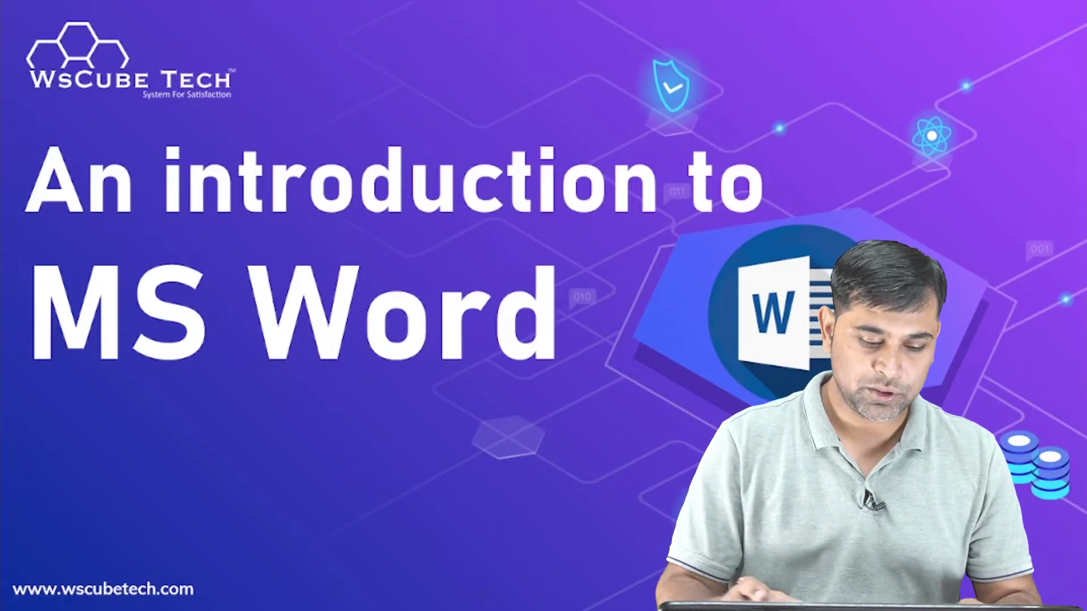
Search 'word' from the Windows Start menu and launch Word 2013.
key(super)
text(word)
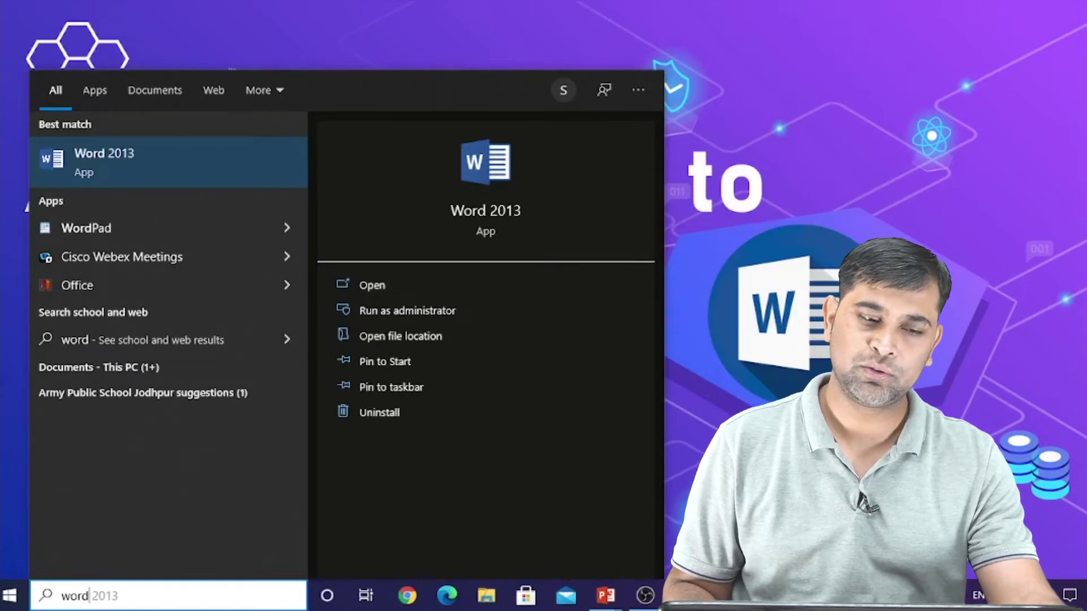
key(Return)
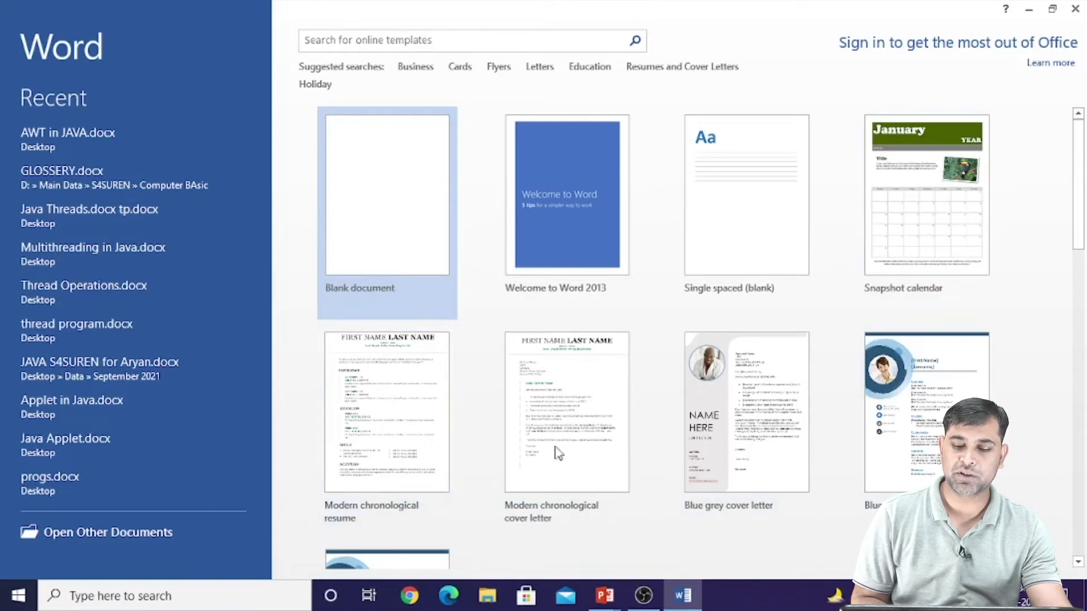
scroll(616, 426, down, 3)
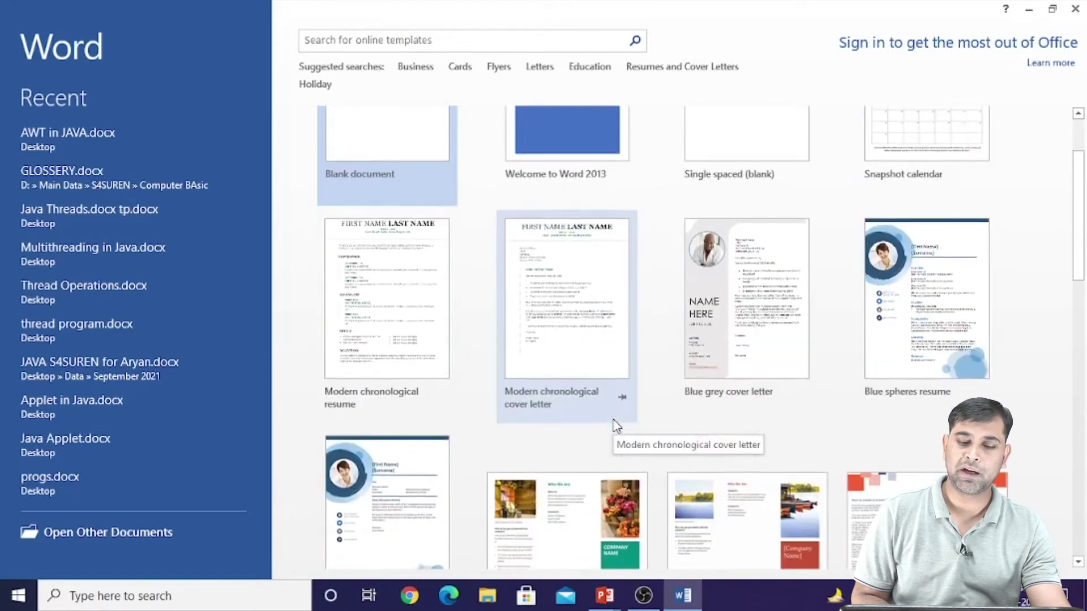
scroll(616, 426, down, 2)
scroll(616, 426, down, 2)
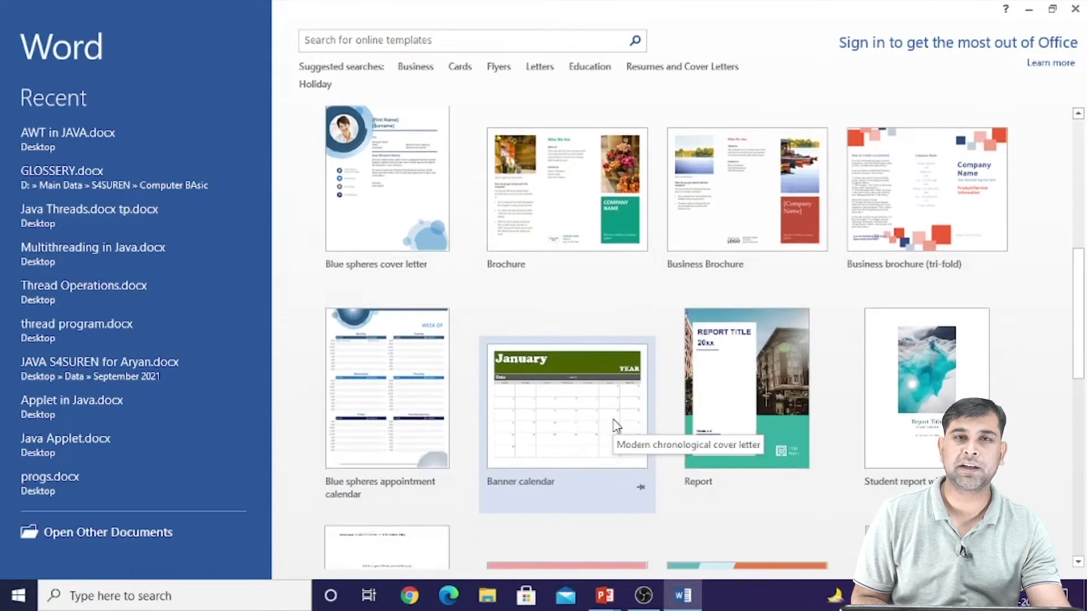
scroll(616, 425, down, 1)
scroll(616, 426, down, 2)
scroll(616, 426, down, 2)
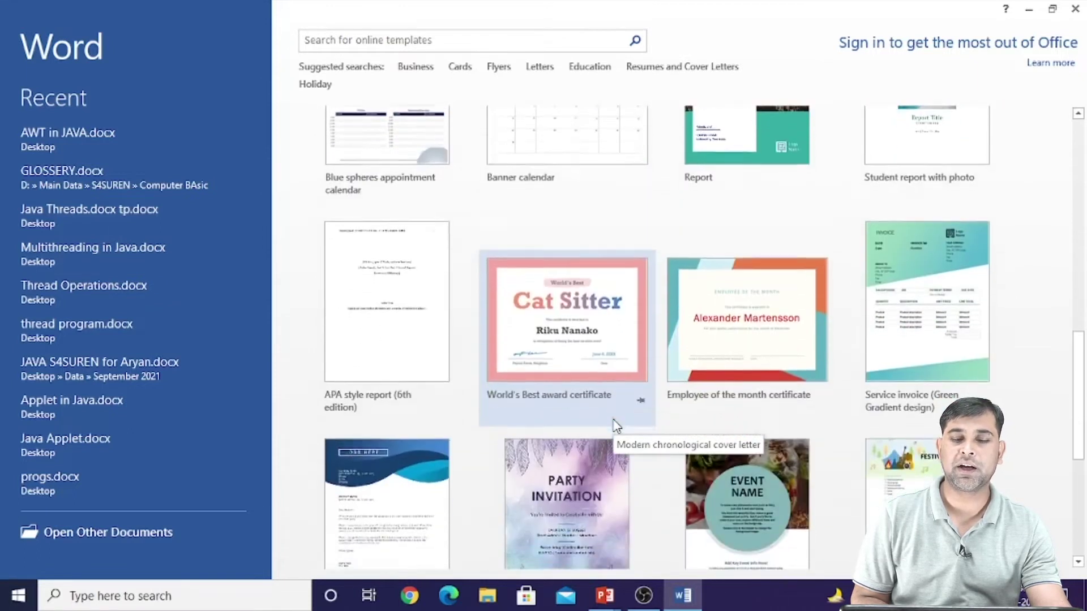
scroll(616, 426, down, 1)
scroll(616, 426, down, 2)
scroll(616, 425, down, 1)
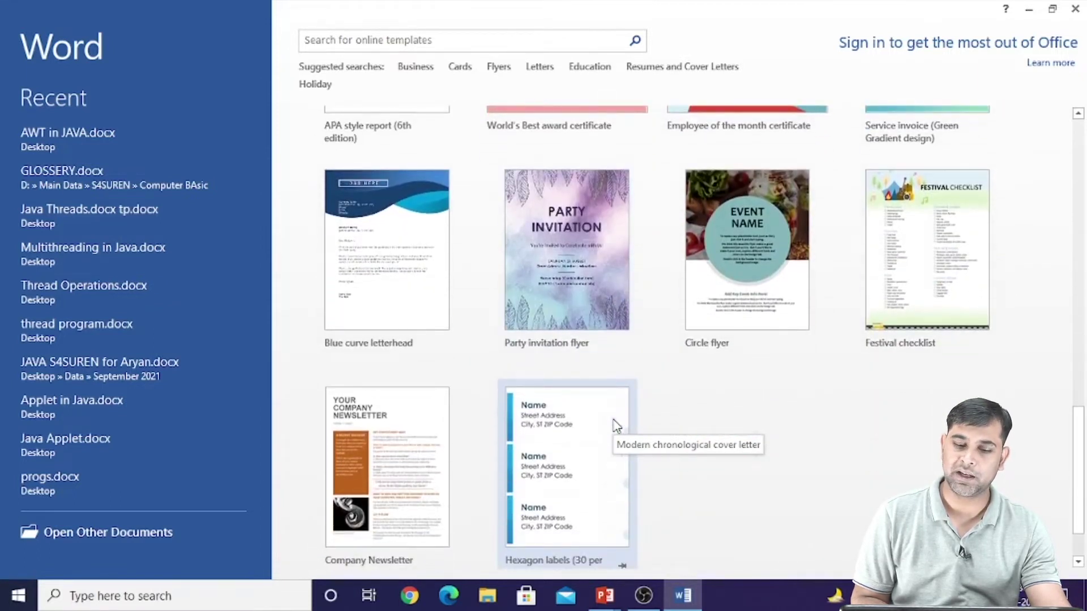
scroll(616, 425, down, 1)
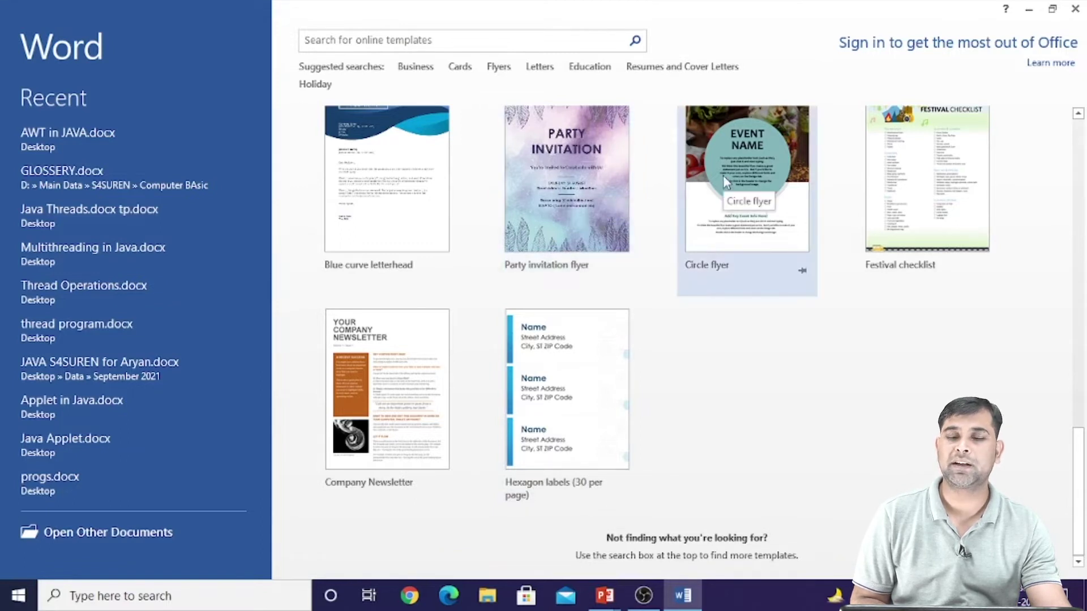
scroll(901, 192, up, 3)
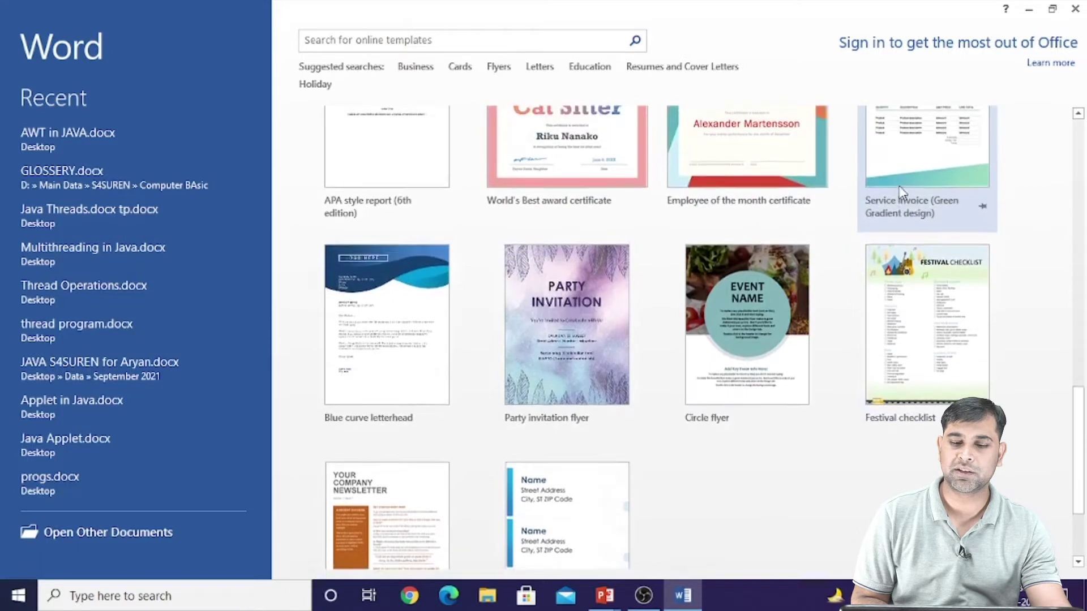
scroll(901, 192, up, 5)
scroll(901, 193, up, 5)
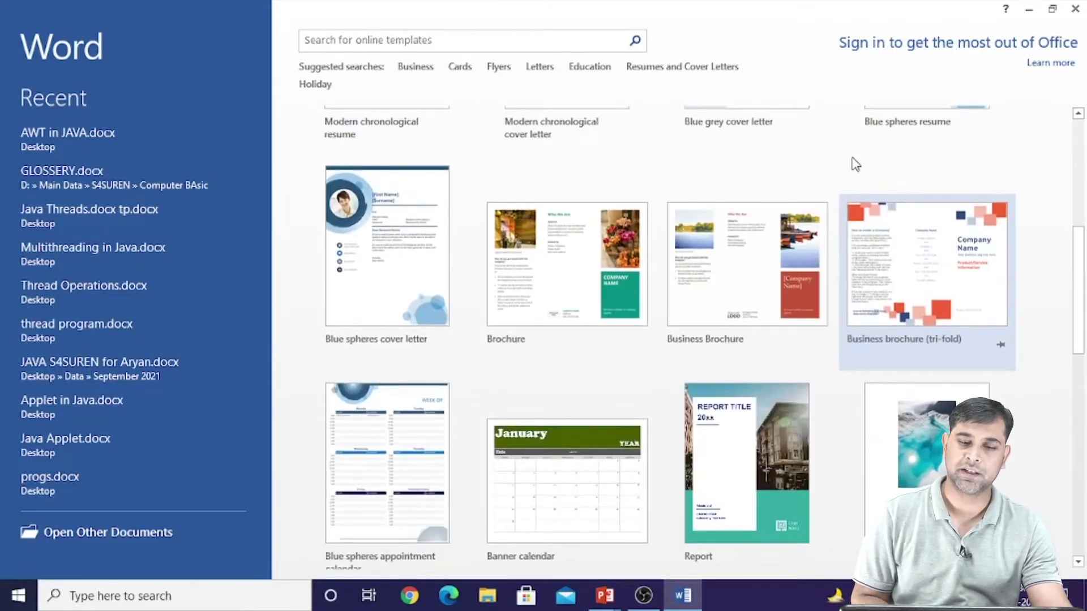
scroll(780, 290, up, 6)
scroll(780, 291, up, 1)
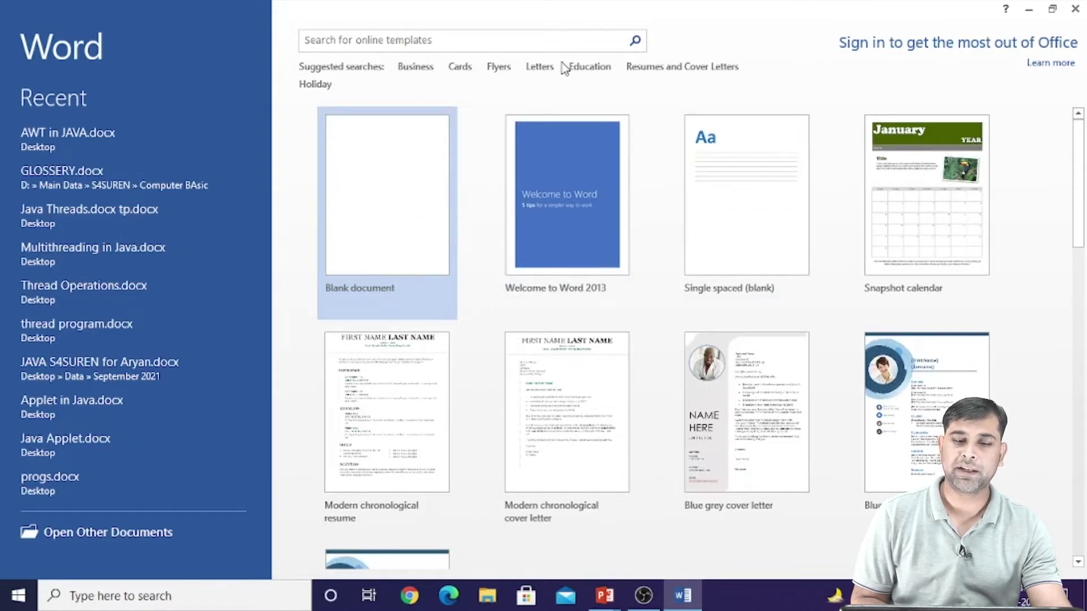
Browse the Business template search results.
click(426, 69)
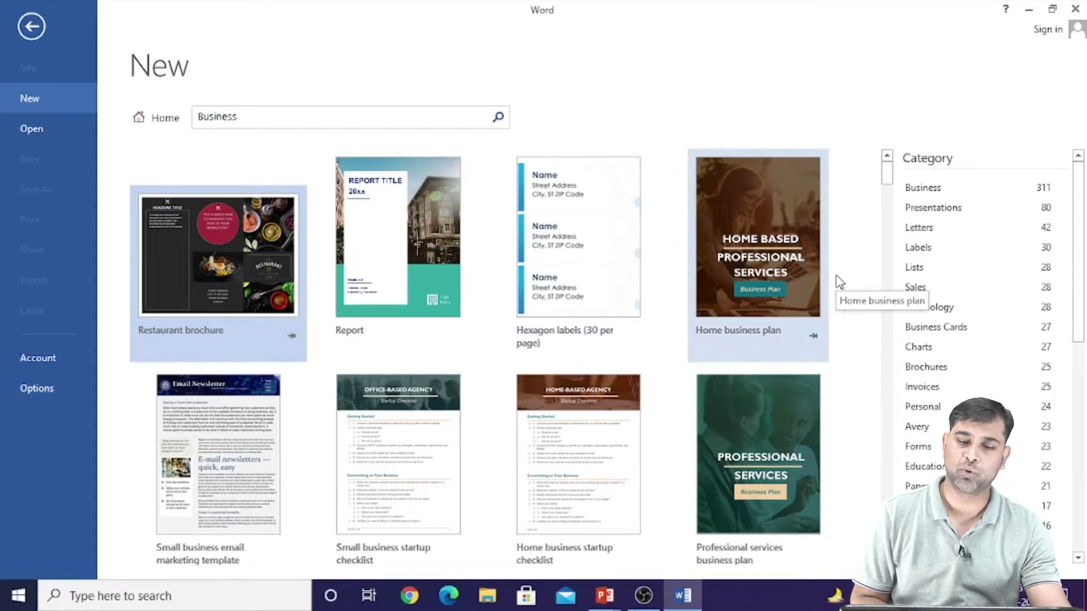
scroll(740, 357, down, 3)
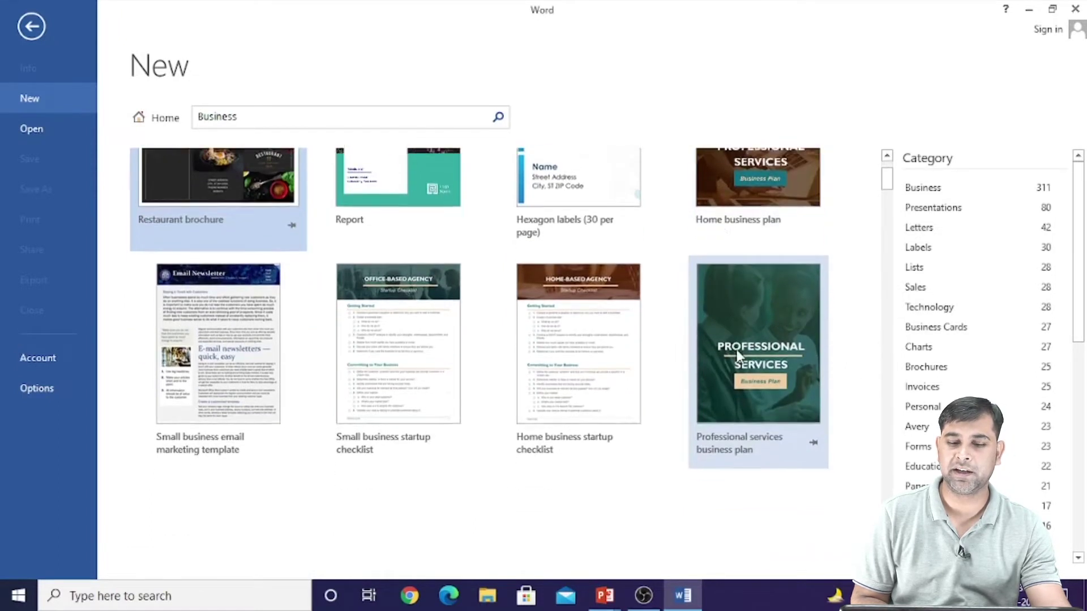
scroll(740, 357, down, 2)
scroll(739, 356, down, 2)
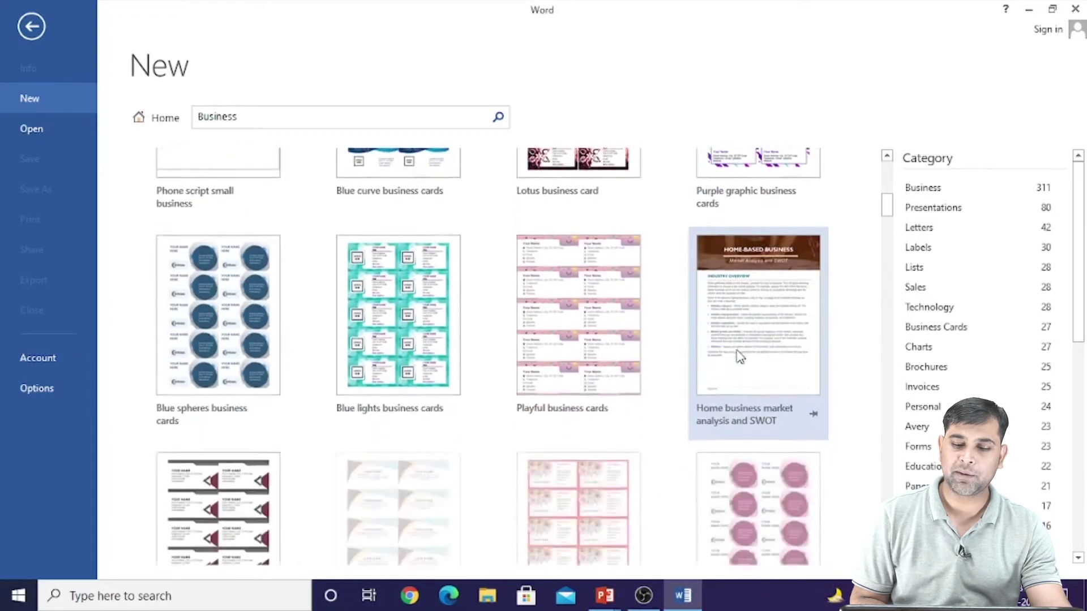
scroll(739, 357, down, 2)
scroll(740, 356, down, 2)
scroll(740, 356, down, 2)
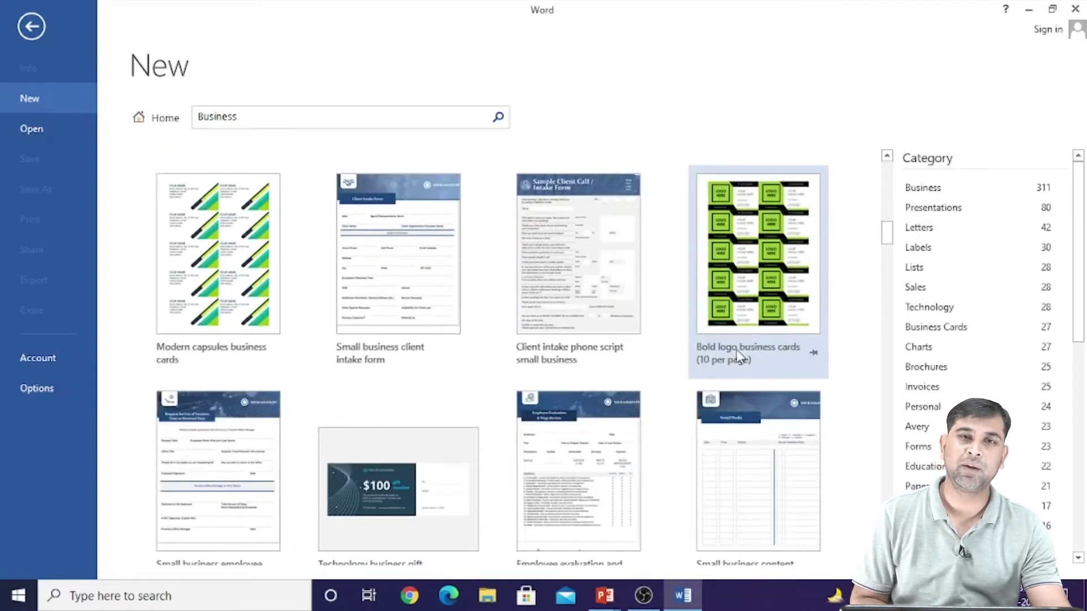
scroll(739, 356, down, 3)
scroll(739, 356, down, 3)
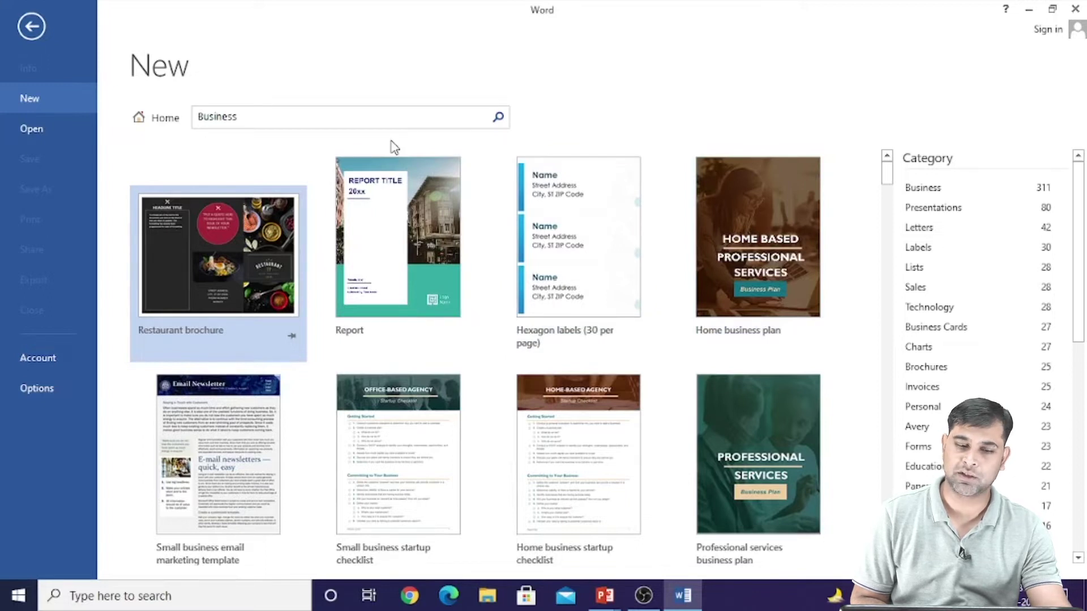
Return to the main new-document page and create a Blank document.
click(323, 117)
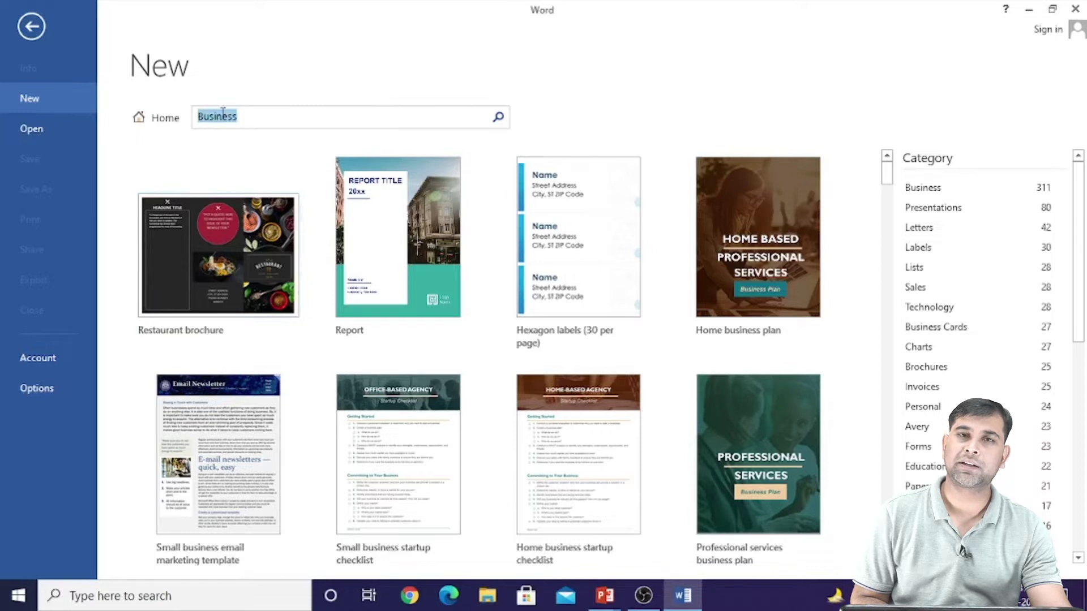
click(160, 120)
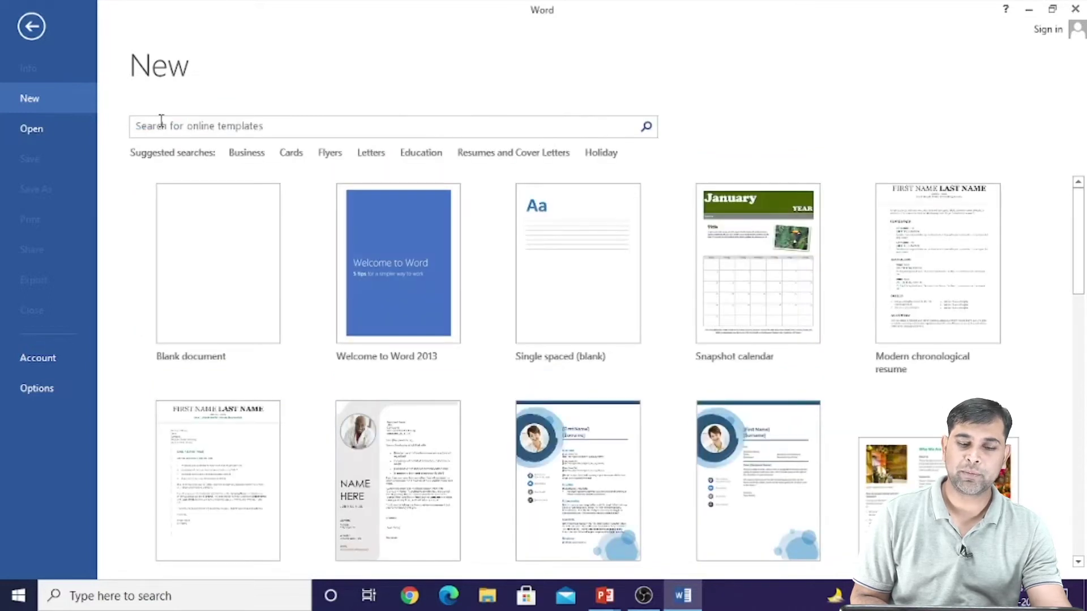
click(211, 261)
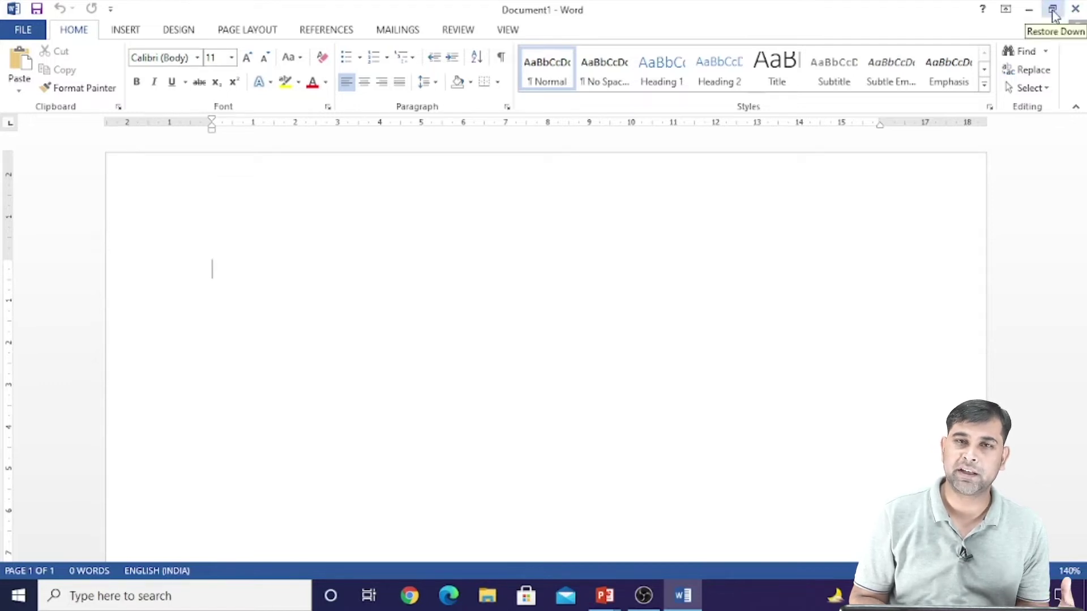
click(1053, 9)
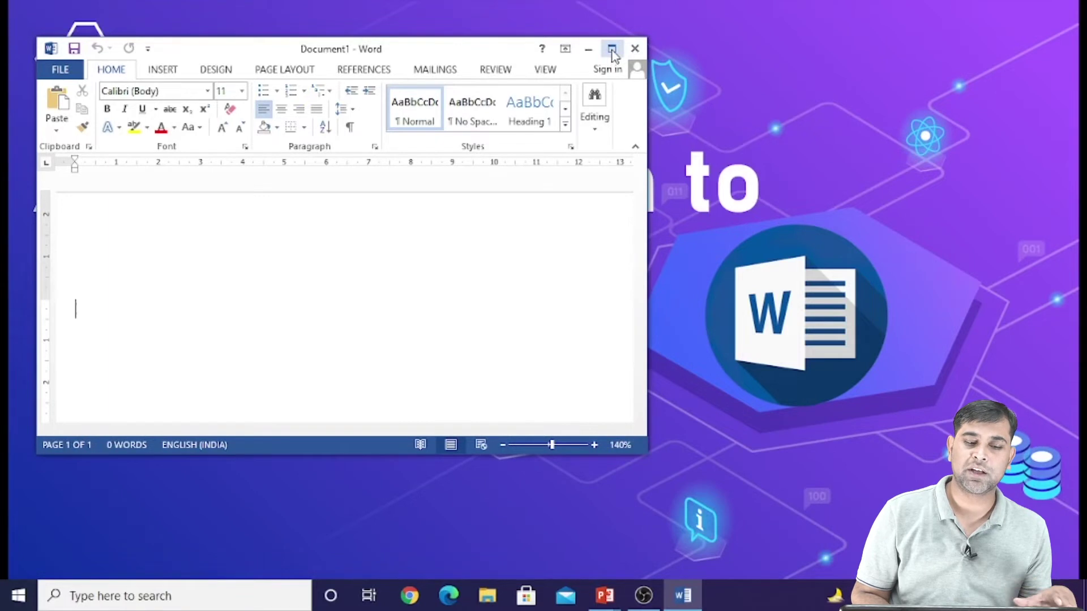
click(612, 49)
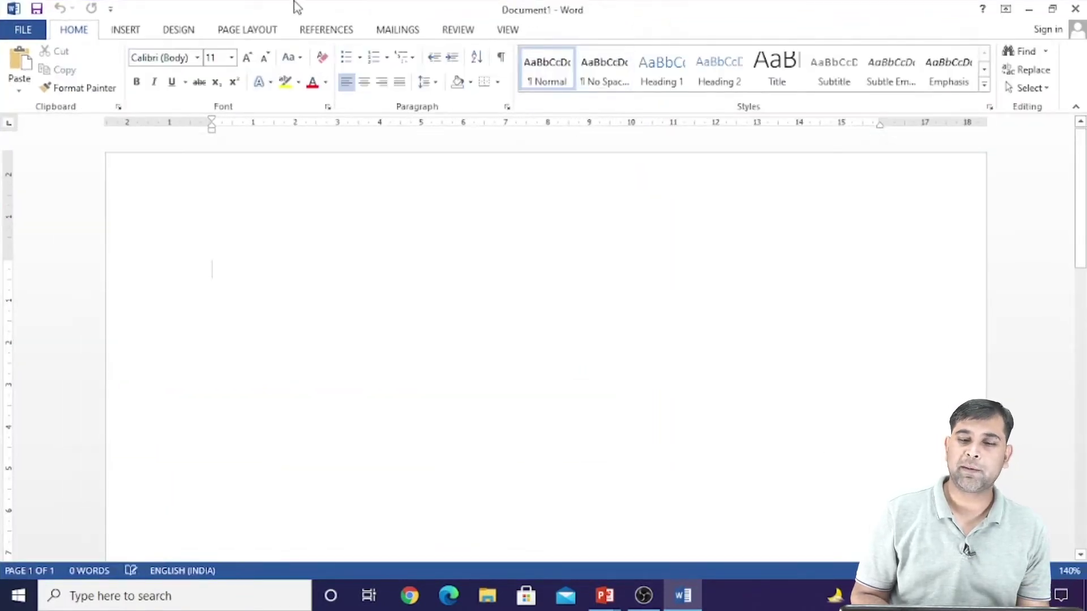
click(1006, 10)
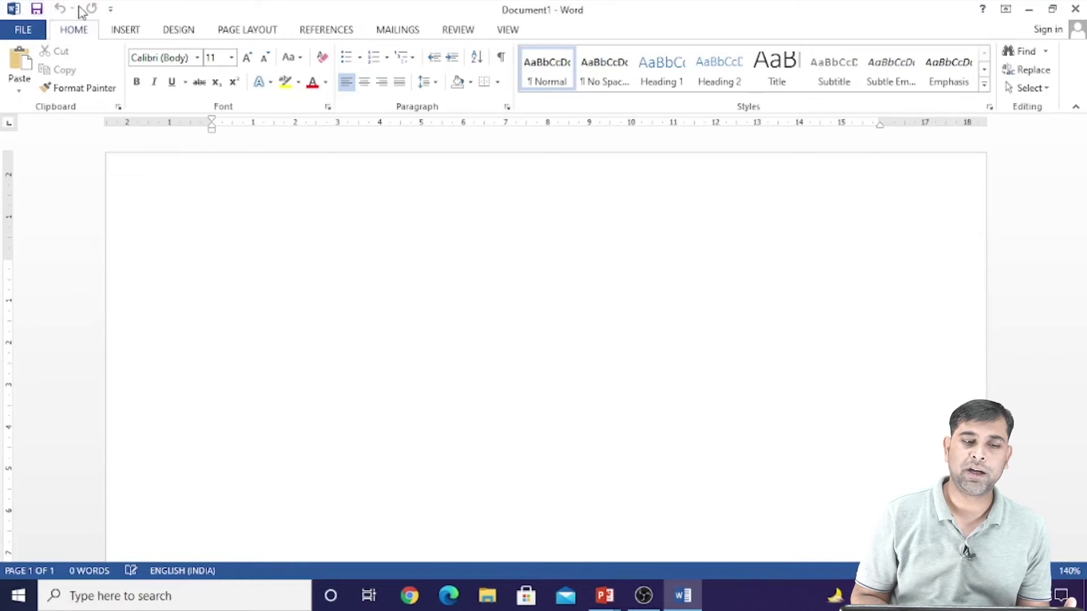
click(111, 9)
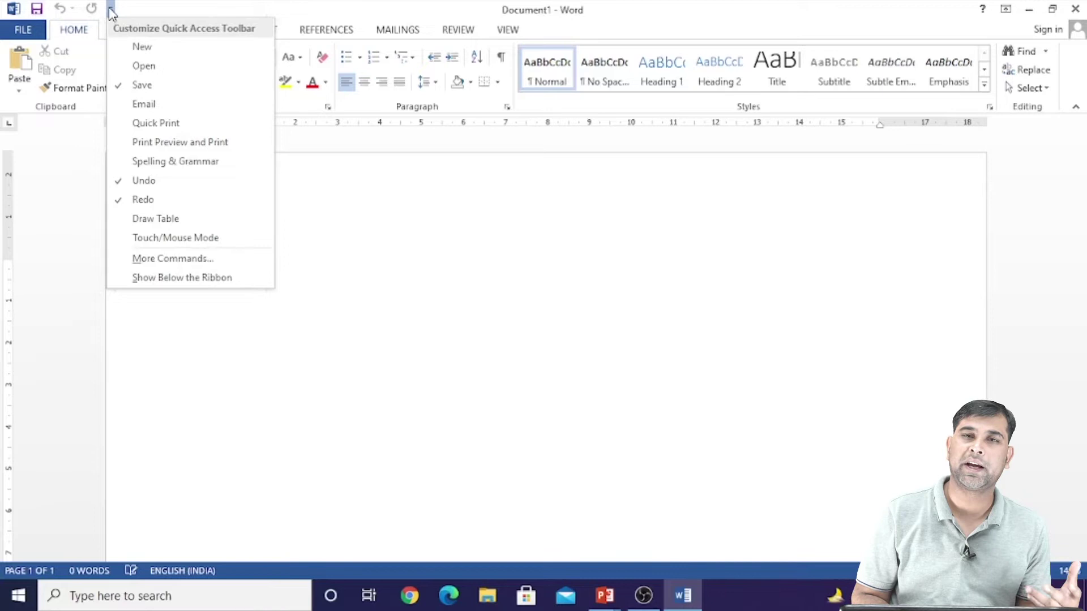
click(111, 9)
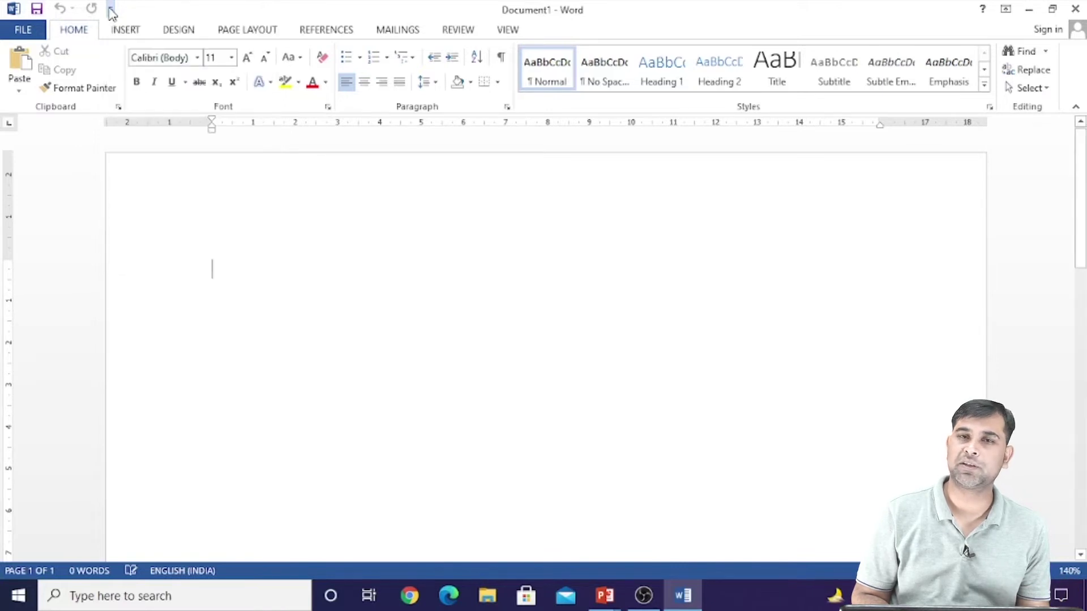
click(111, 9)
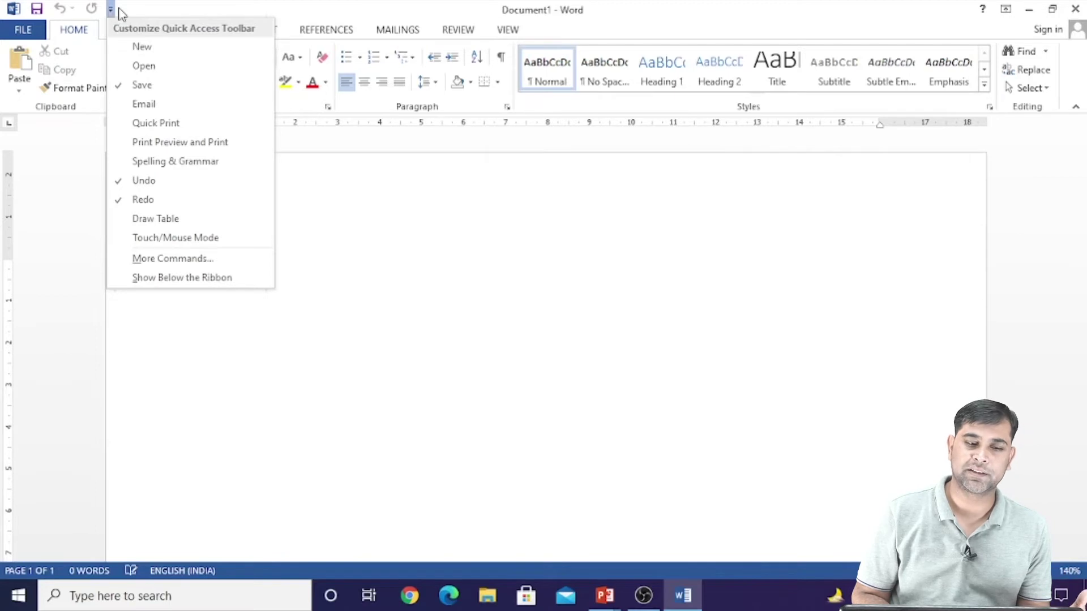
click(190, 6)
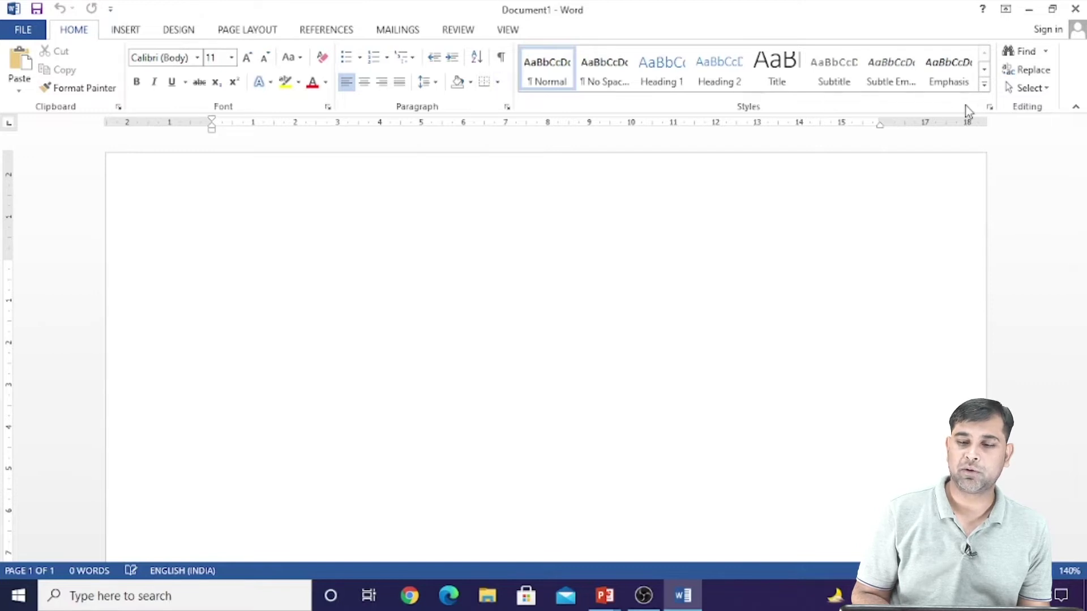
Collapse the ribbon, tour the Insert, Design, Page Layout, References and View tabs, and end on Home.
click(1076, 107)
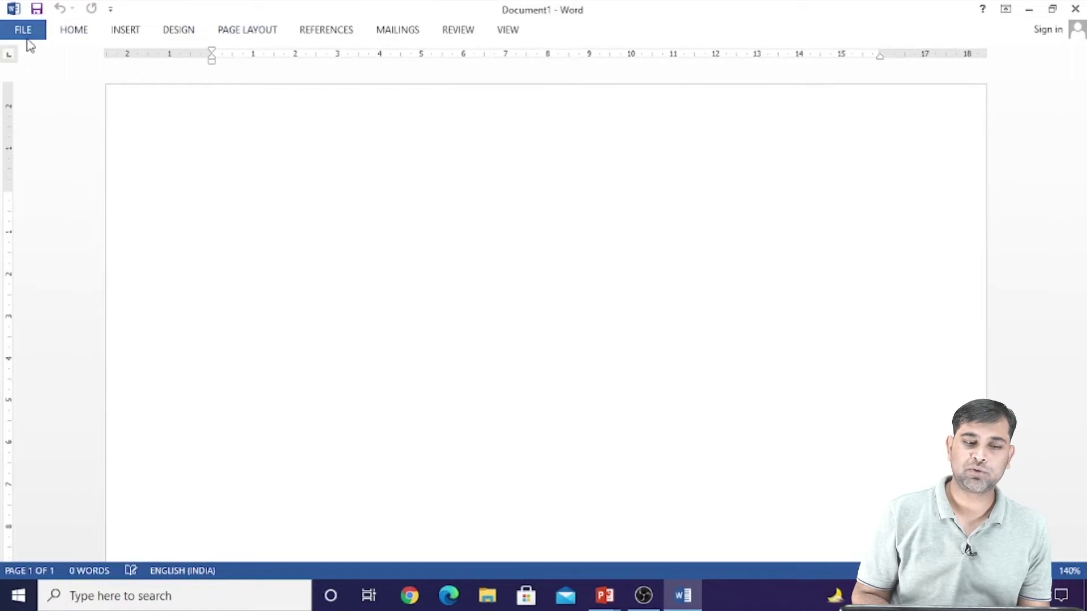
click(74, 33)
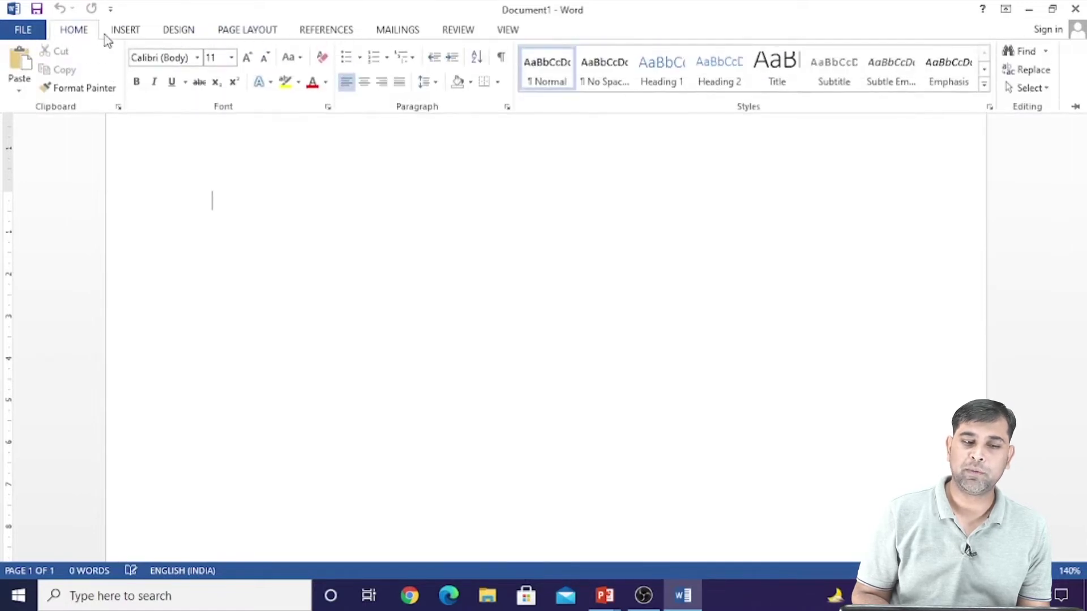
click(139, 40)
click(180, 32)
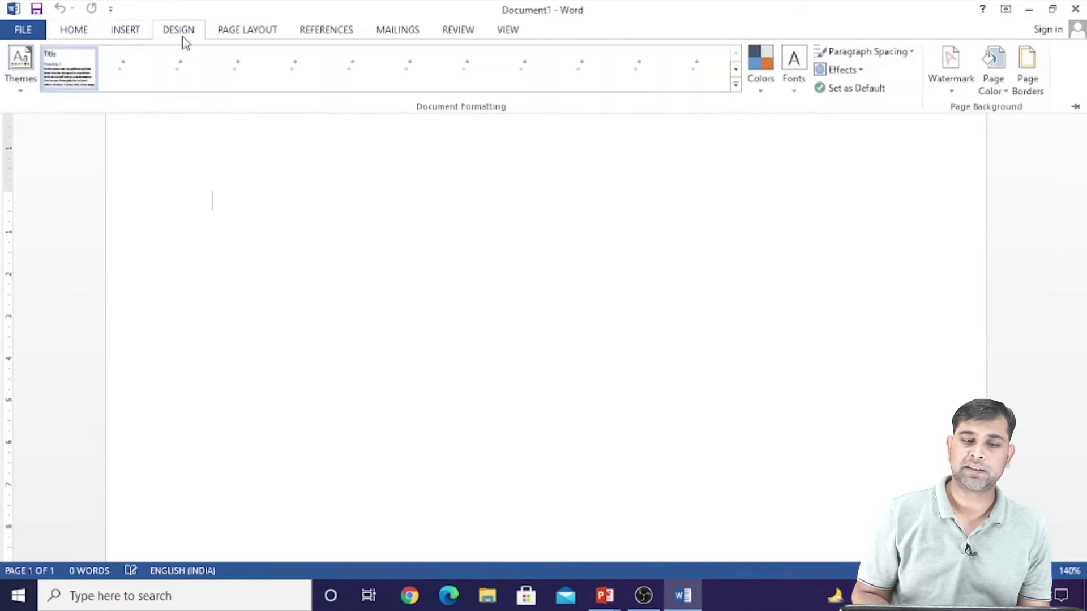
click(261, 36)
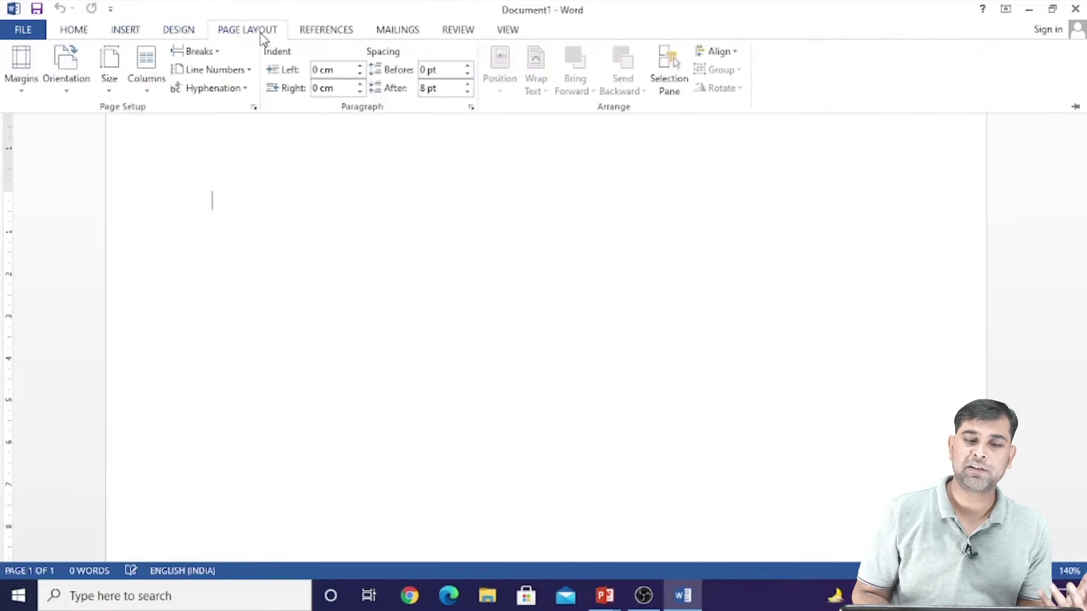
click(327, 34)
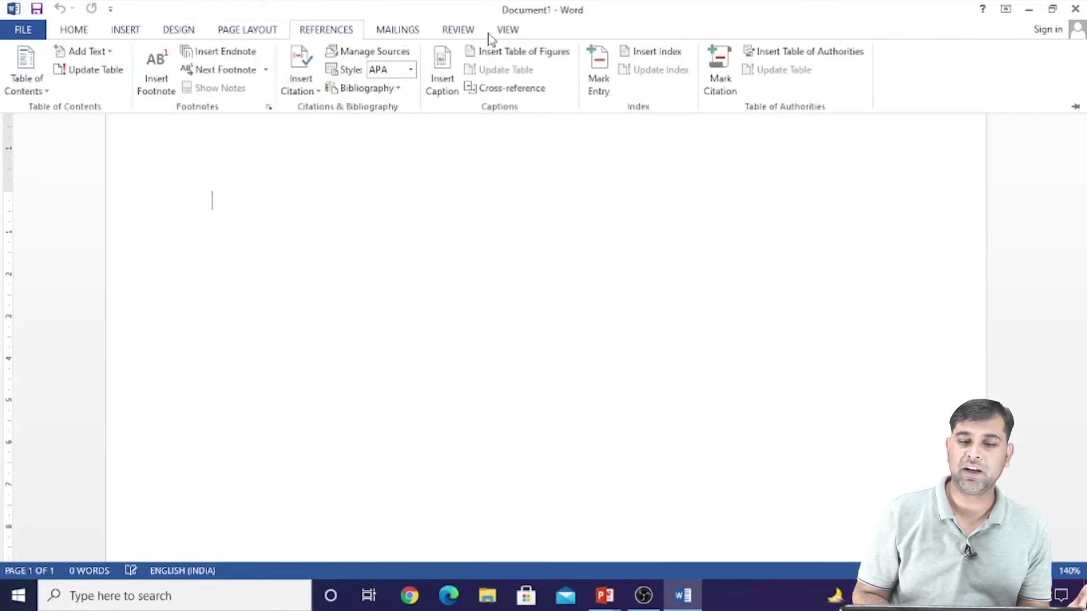
click(508, 31)
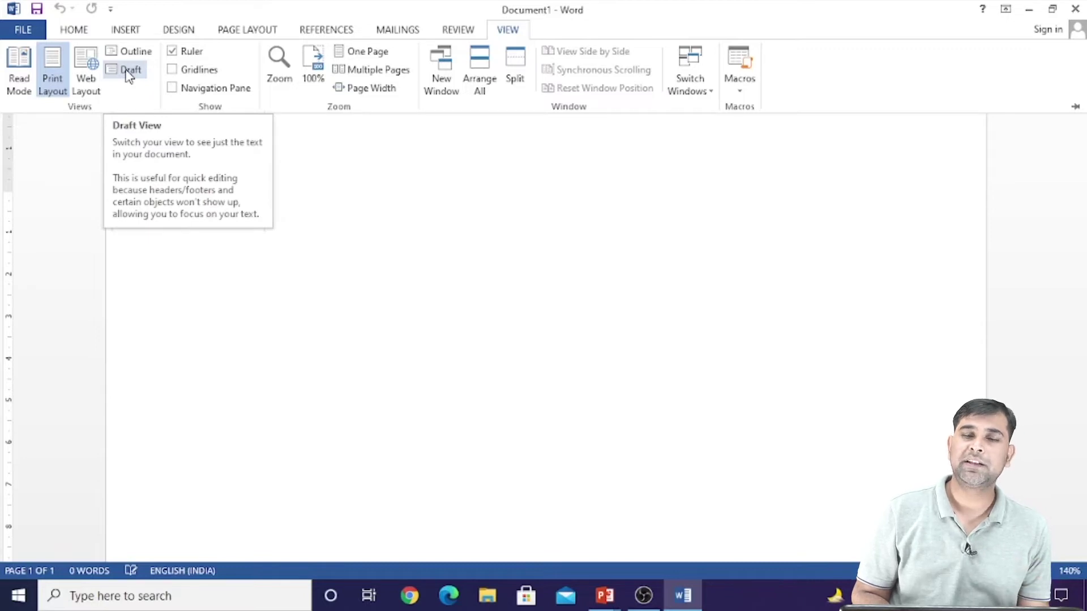
click(79, 35)
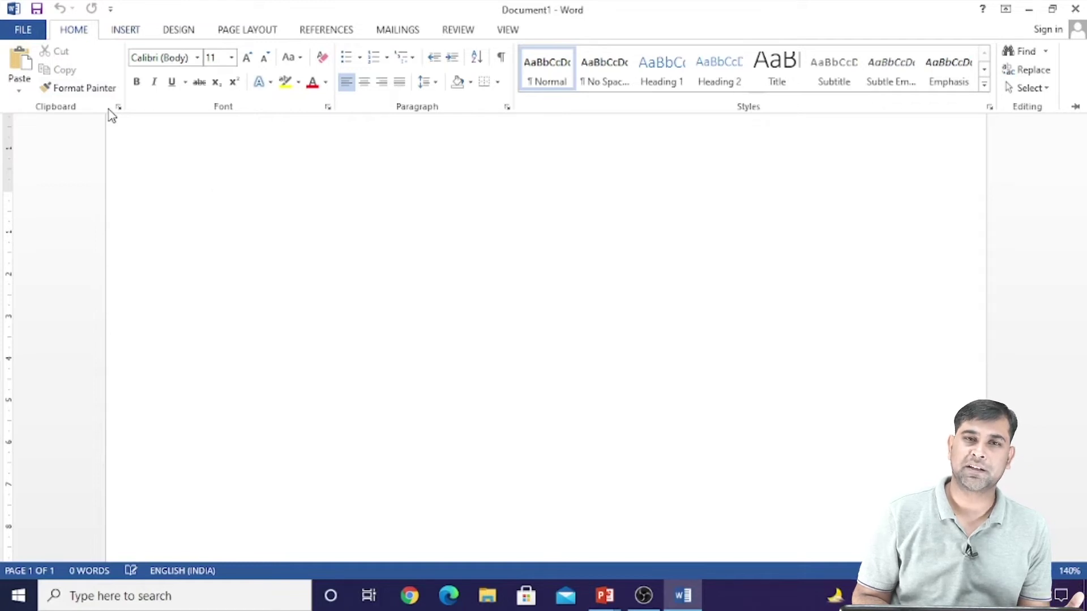
Switch the ribbon to the INSERT tab.
click(127, 32)
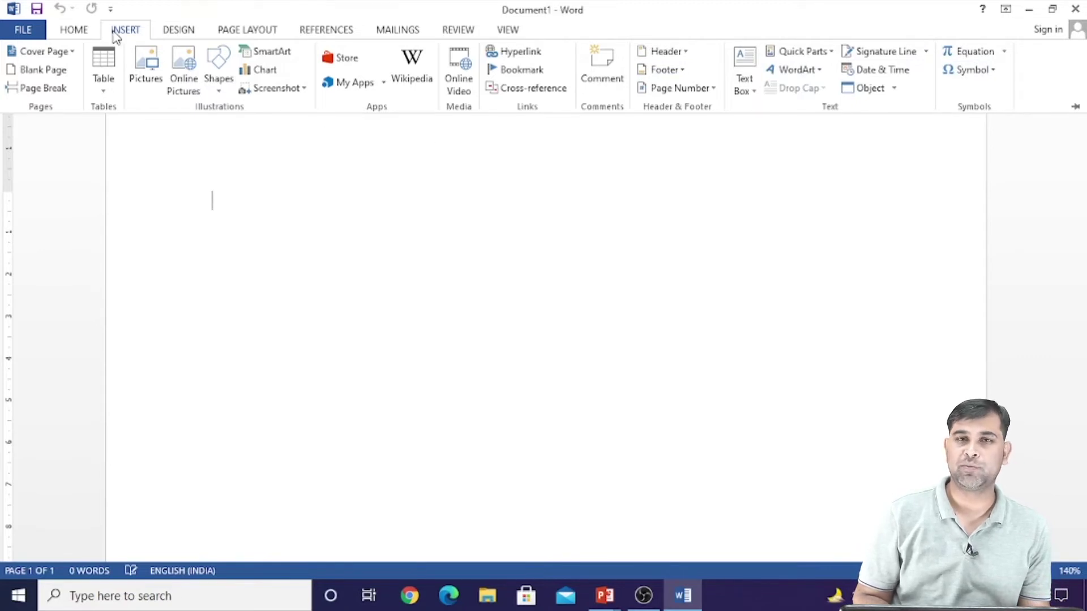
On DESIGN, preview the style set gallery and the theme colour palettes.
click(179, 32)
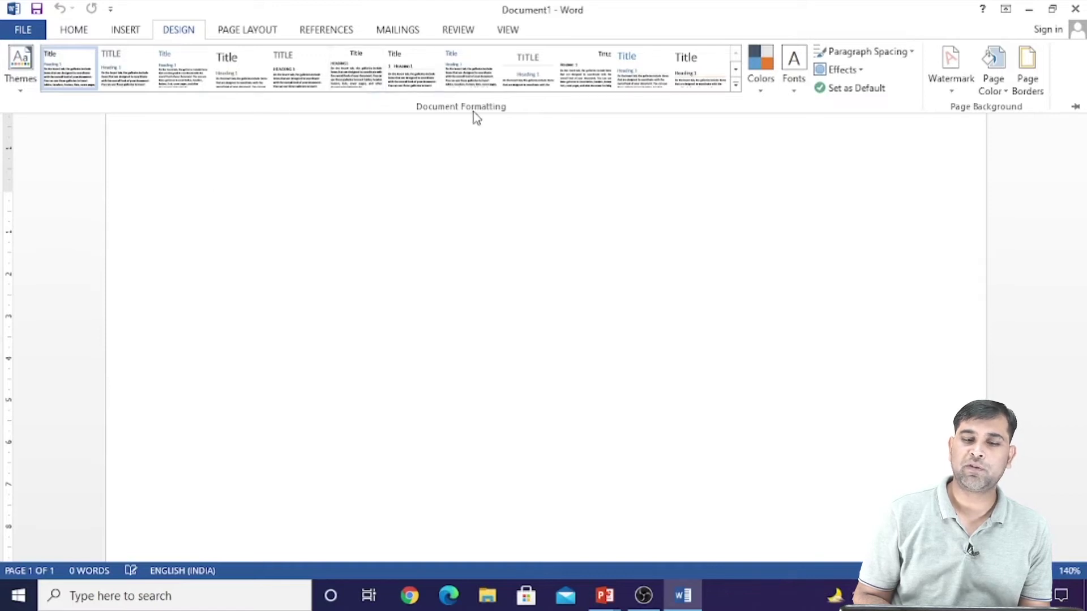
click(736, 84)
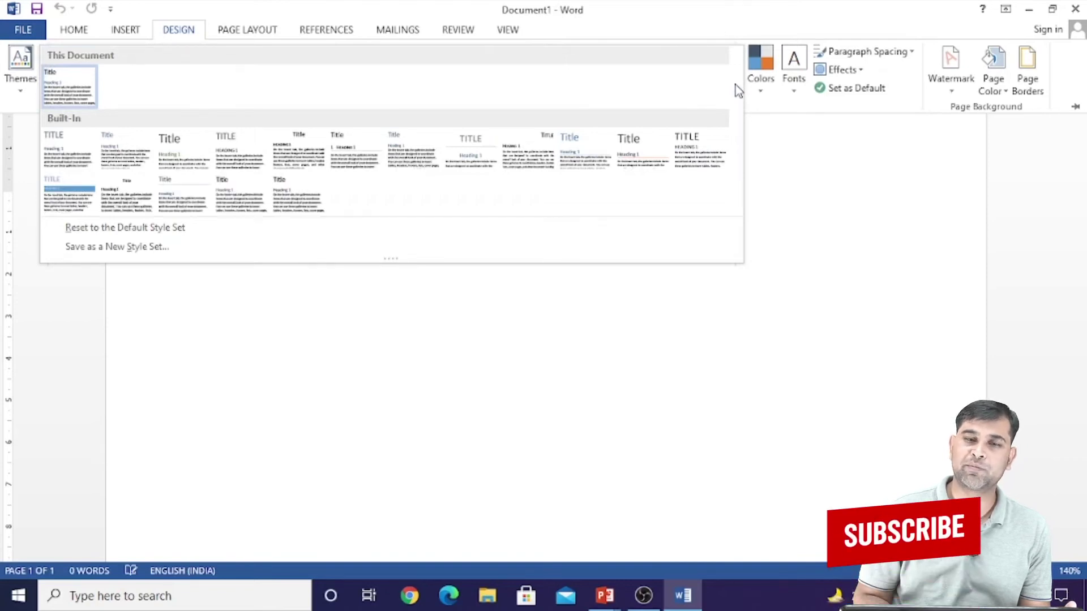
click(806, 175)
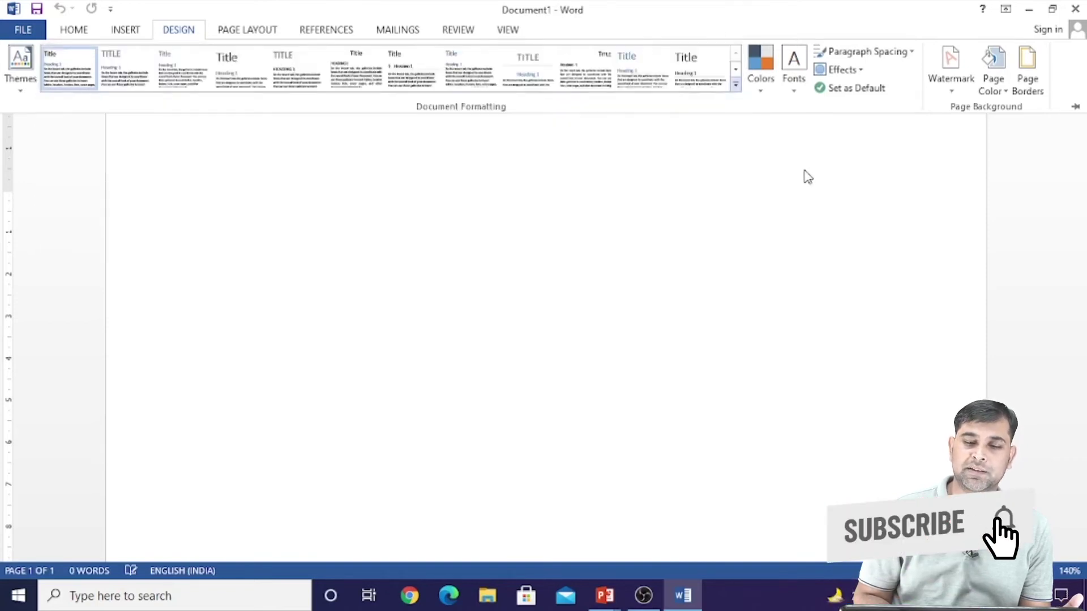
click(763, 95)
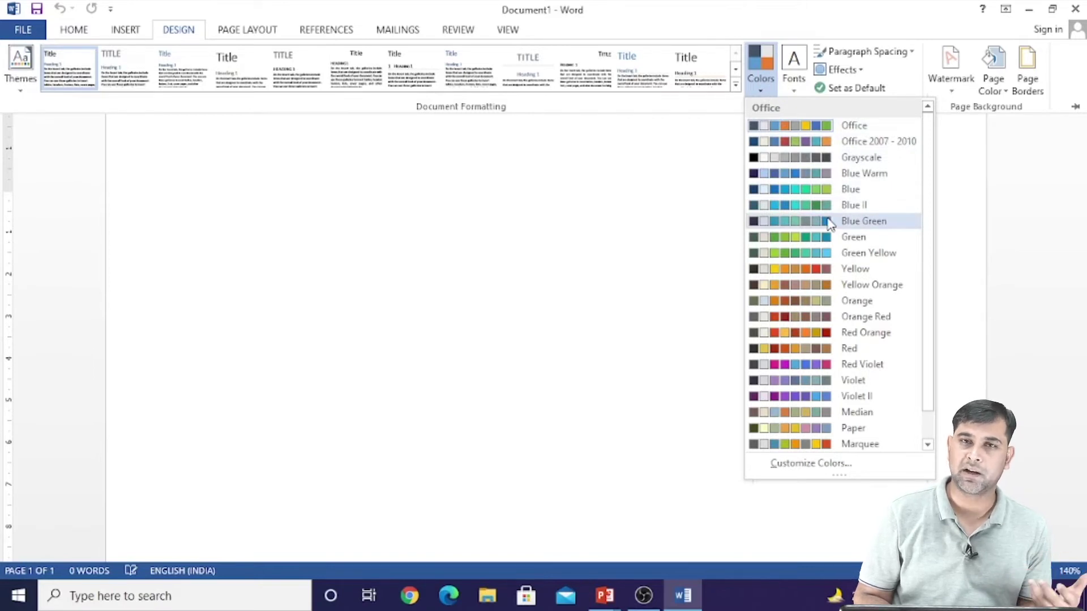
click(649, 194)
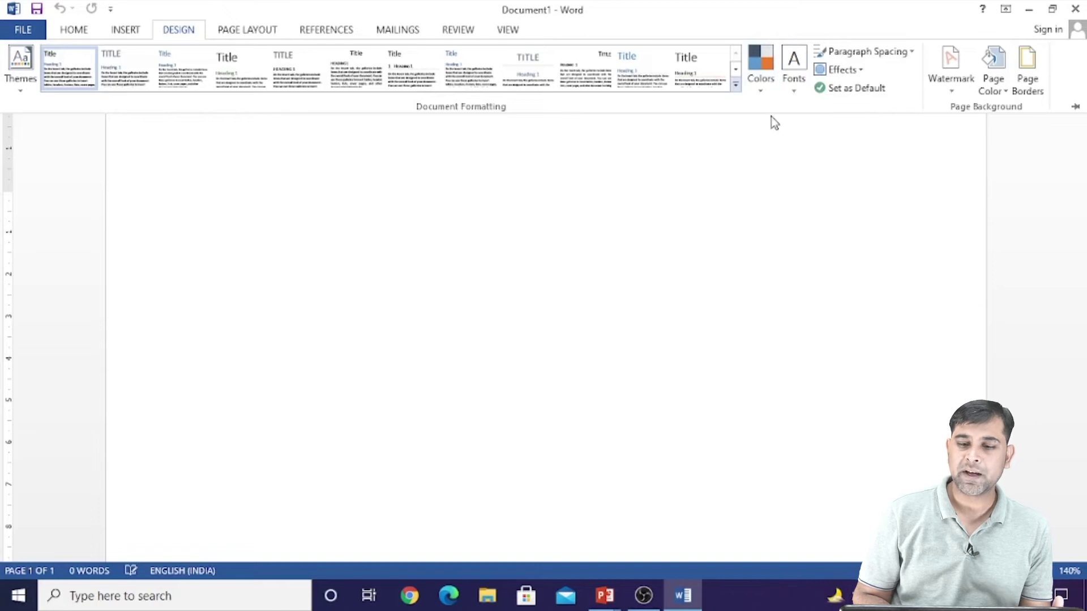
Preview the theme font sets, then open Page Borders via Page Color.
click(795, 91)
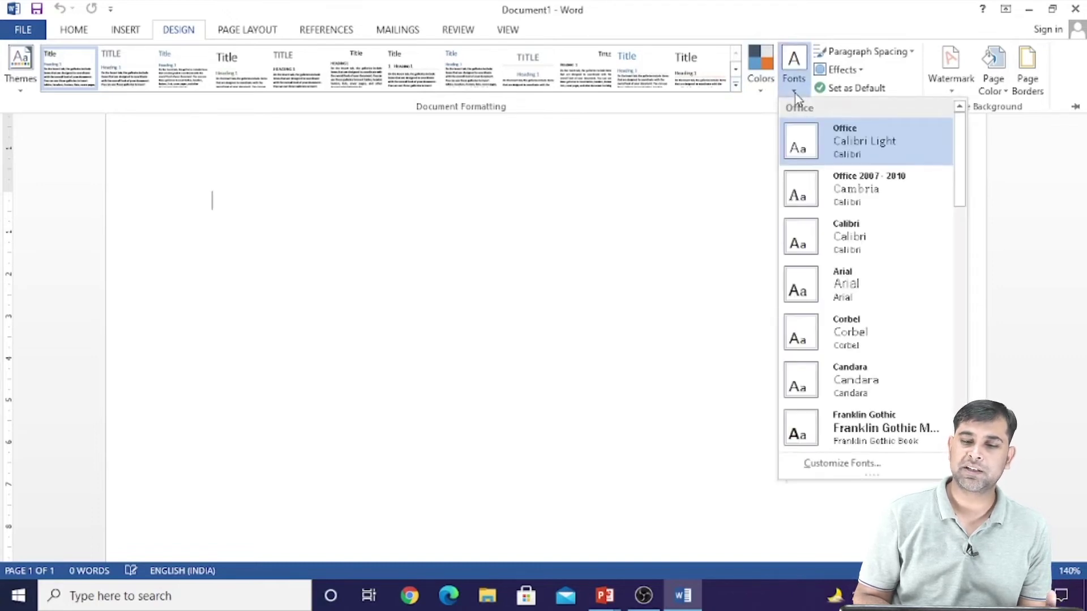
click(795, 94)
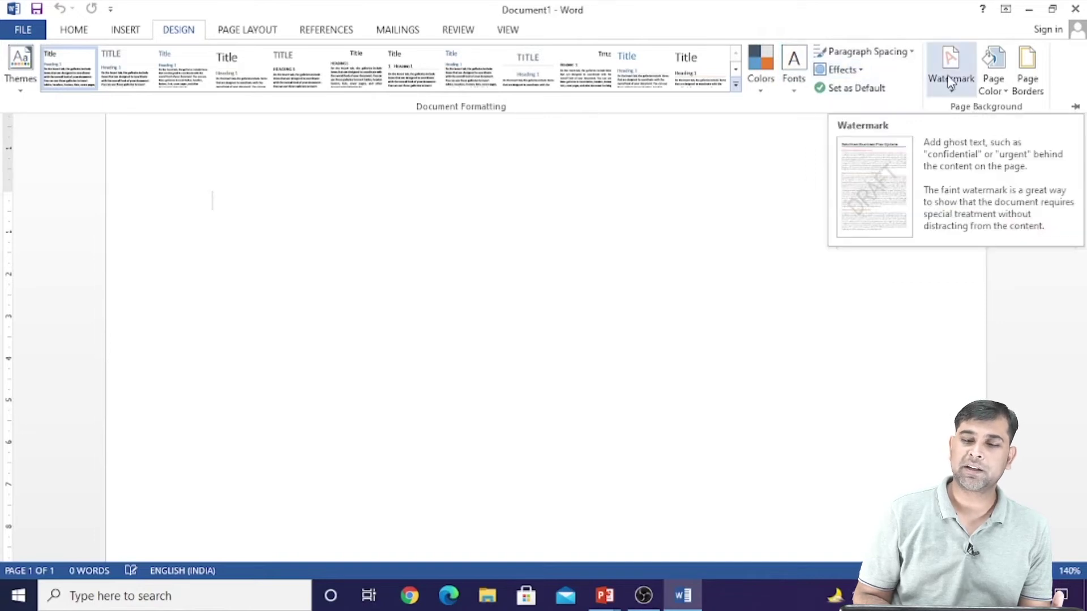
click(998, 96)
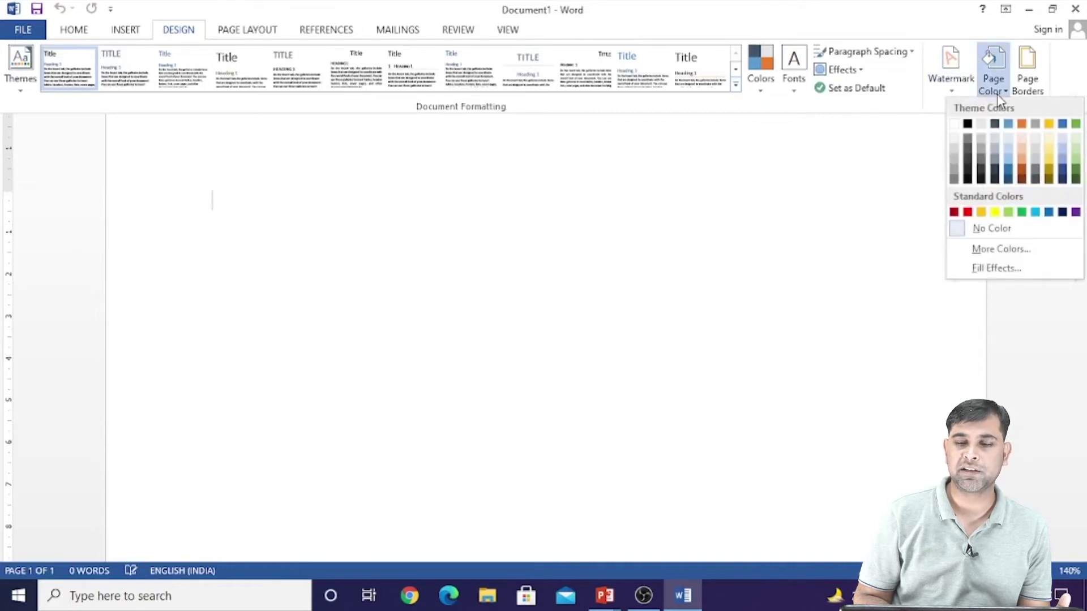
click(1029, 85)
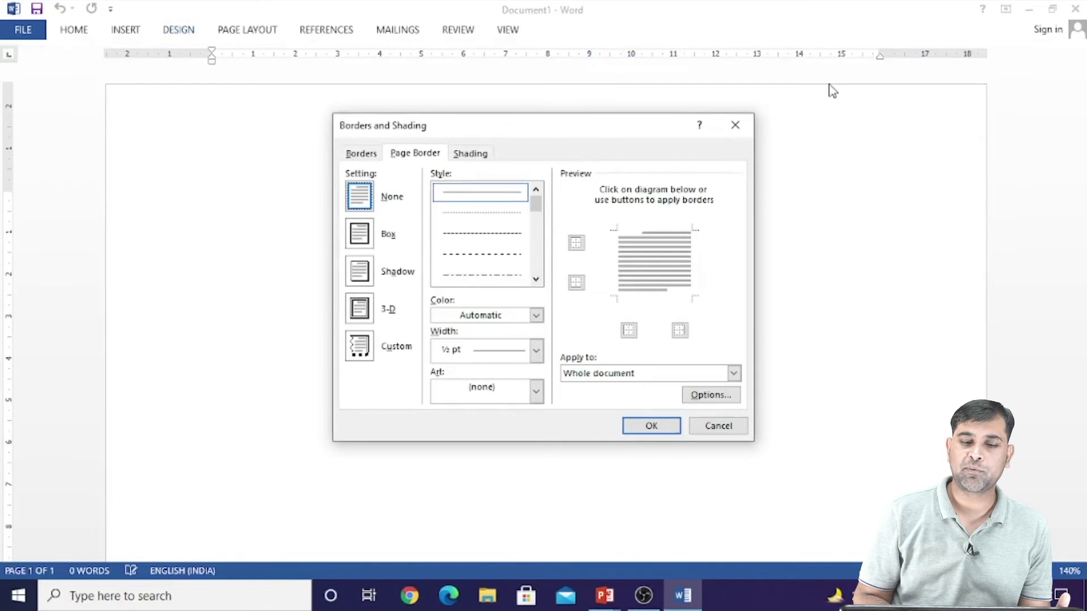
Try a Box page border with a thick double-line style, then cancel without applying it.
click(368, 236)
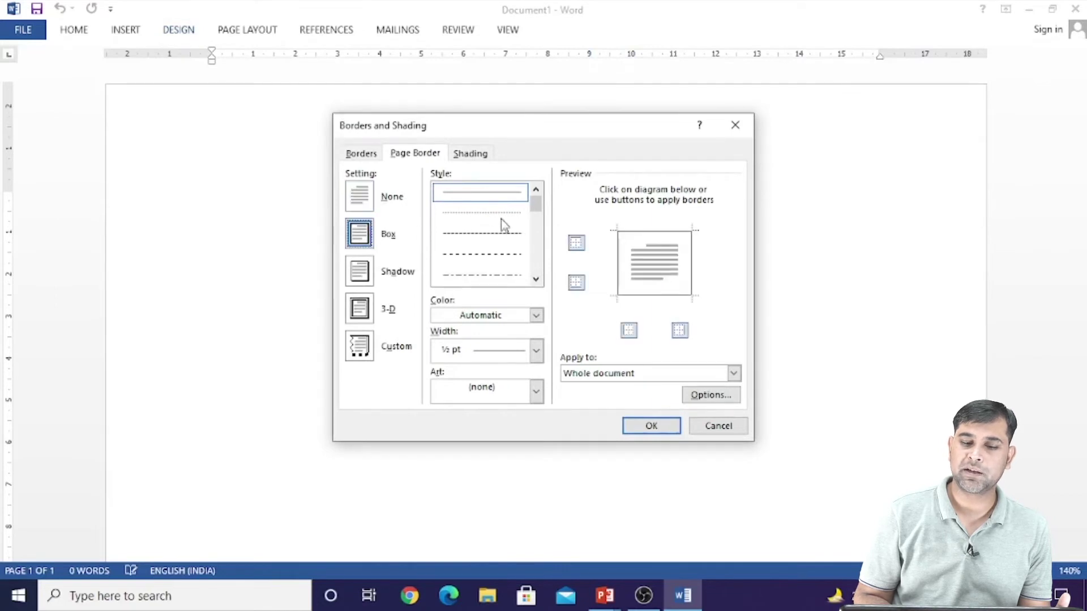
drag(536, 204, 538, 237)
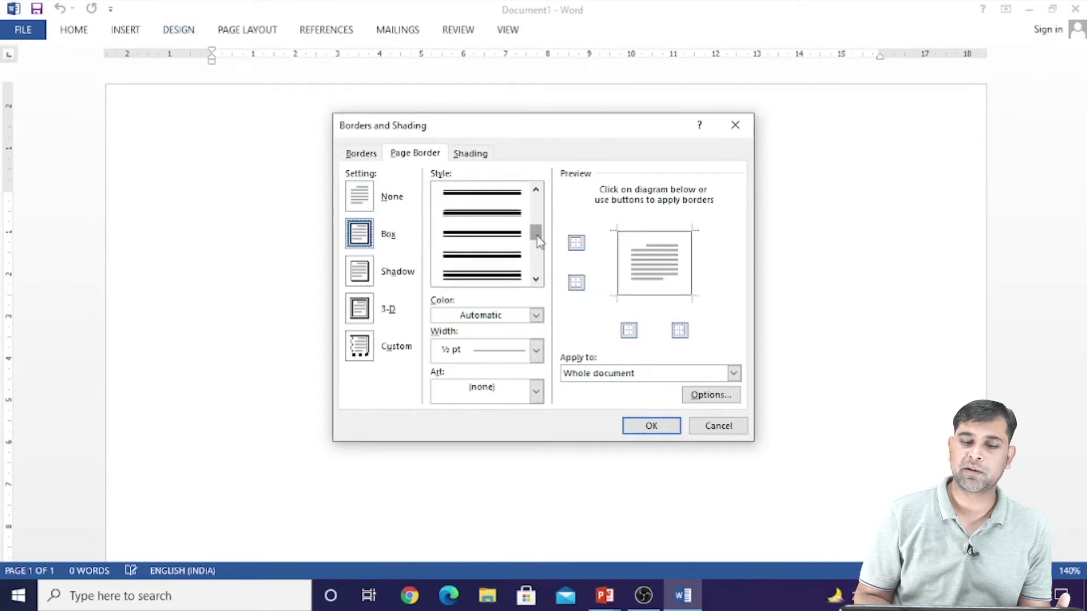
click(501, 244)
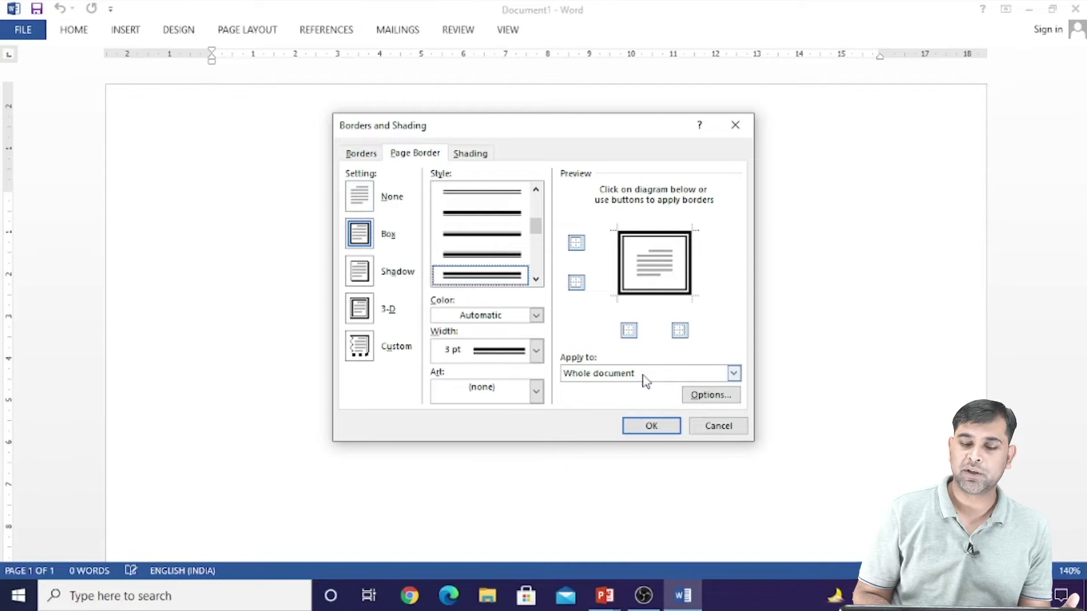
click(718, 427)
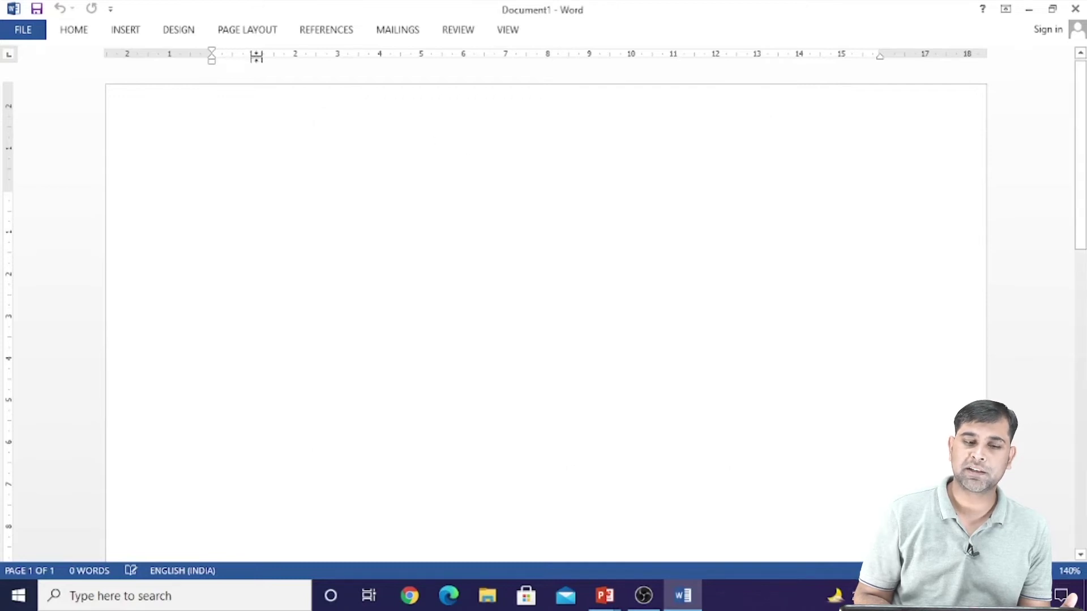
click(179, 32)
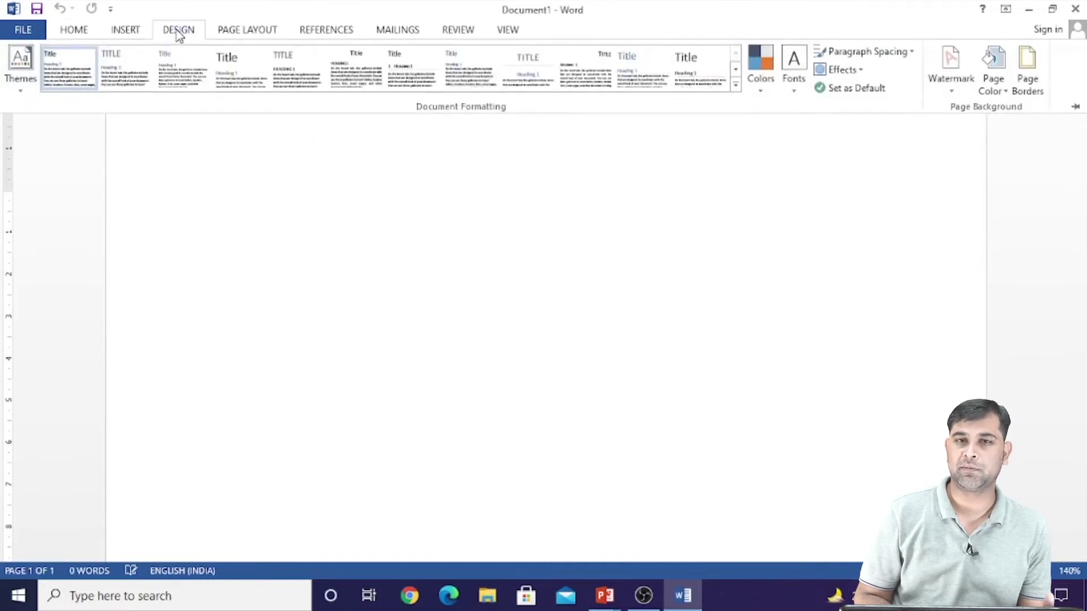
On PAGE LAYOUT, view the Columns options and close them unchanged.
click(243, 32)
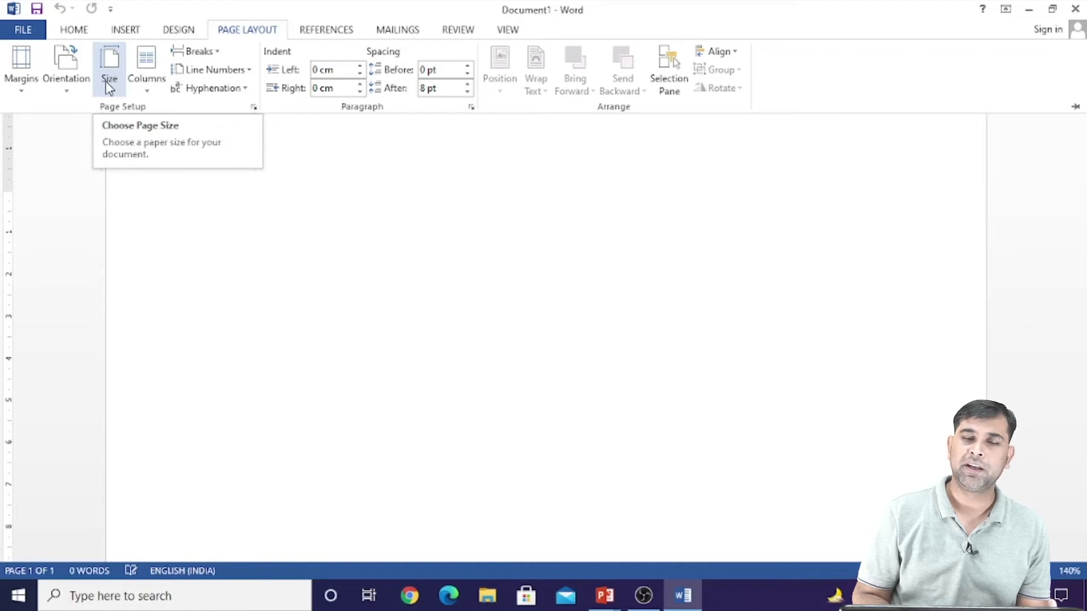
click(149, 90)
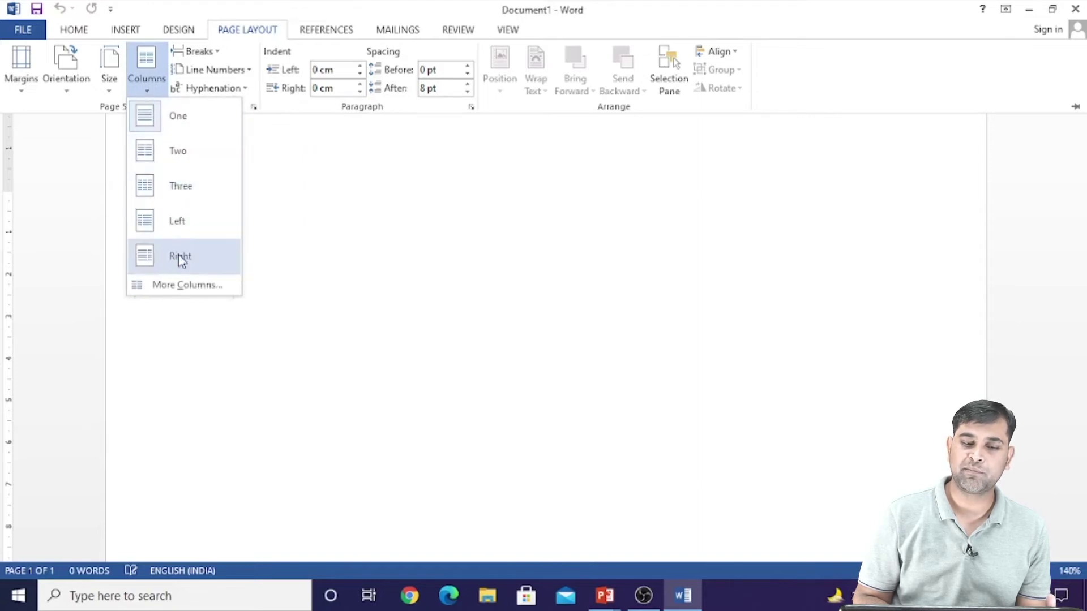
click(383, 219)
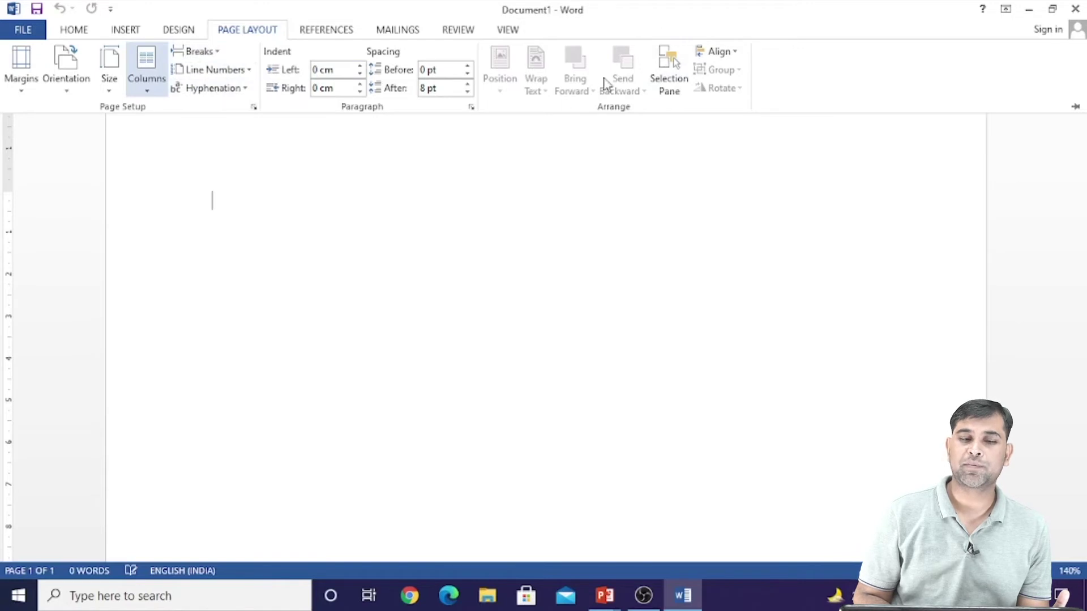
Collapse the ribbon with Ctrl+F1, then view the REFERENCES, MAILINGS and REVIEW tools.
key(ctrl+F1)
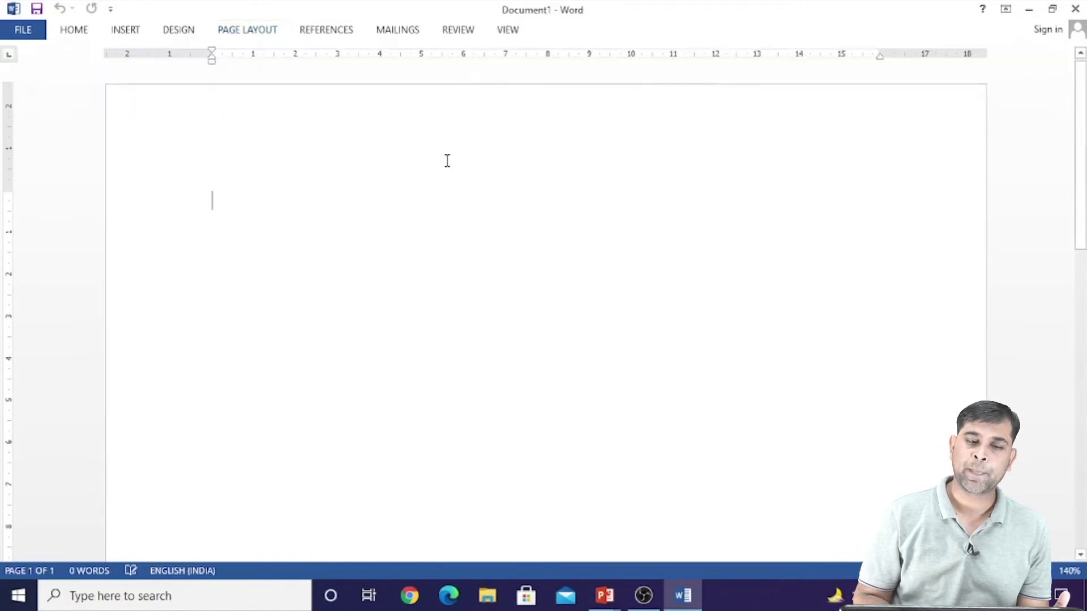
click(332, 34)
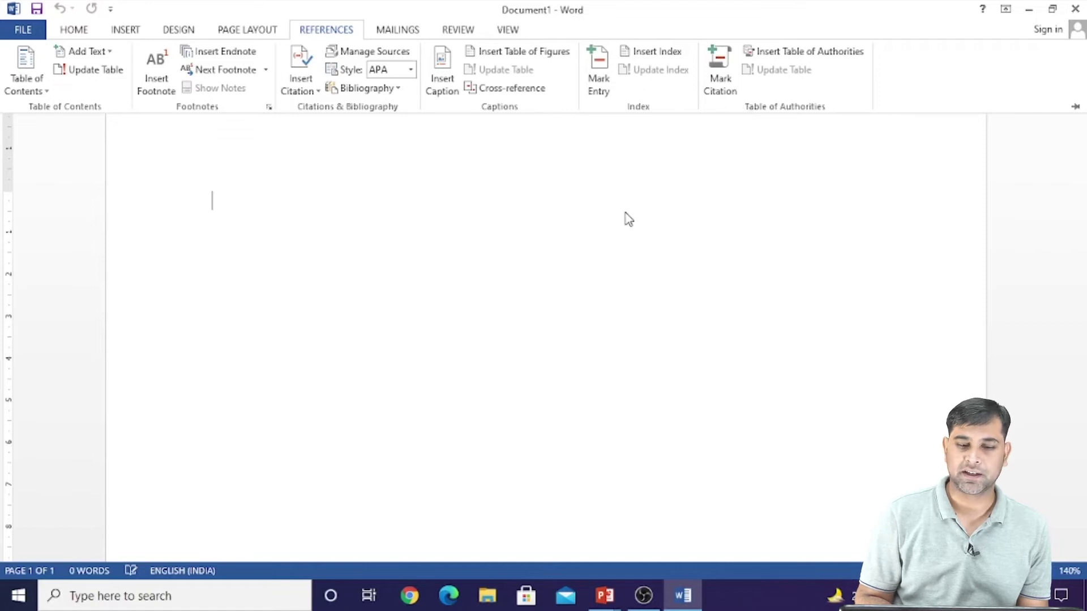
click(393, 34)
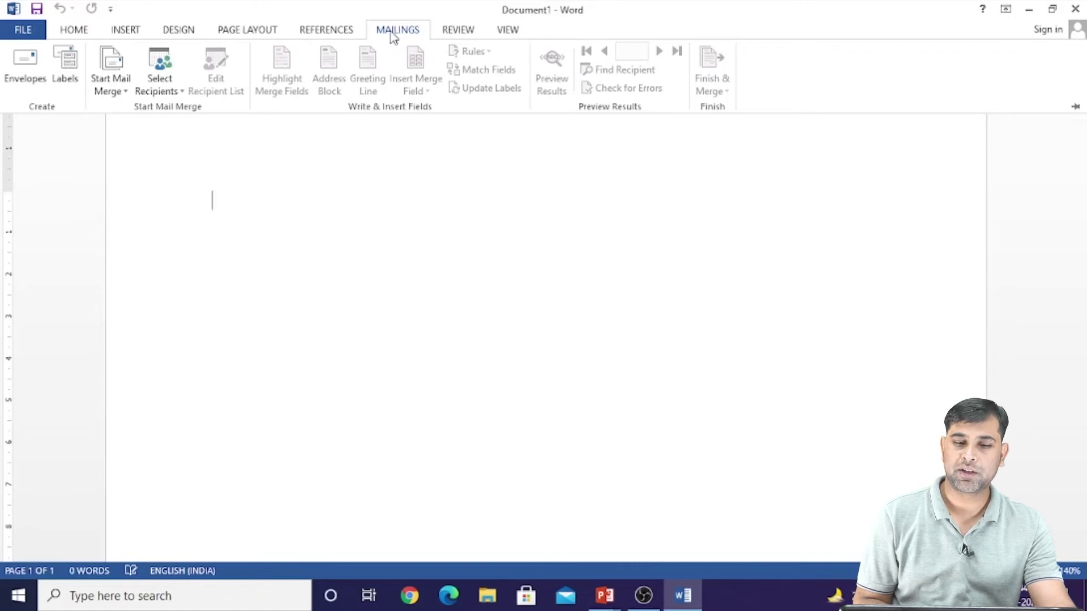
click(463, 35)
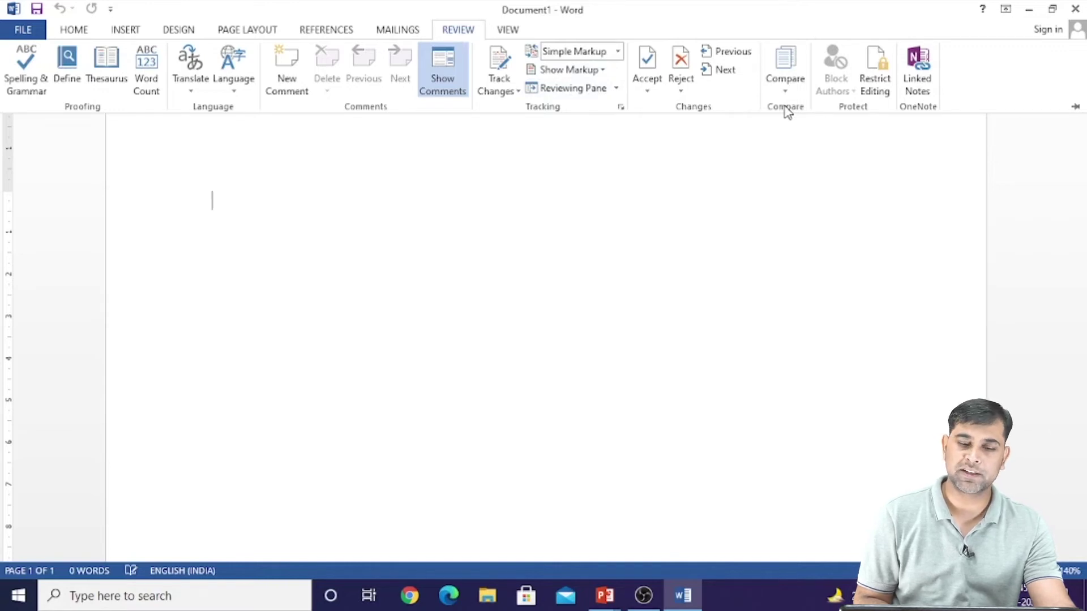
Switch the ribbon to the VIEW tab.
click(508, 31)
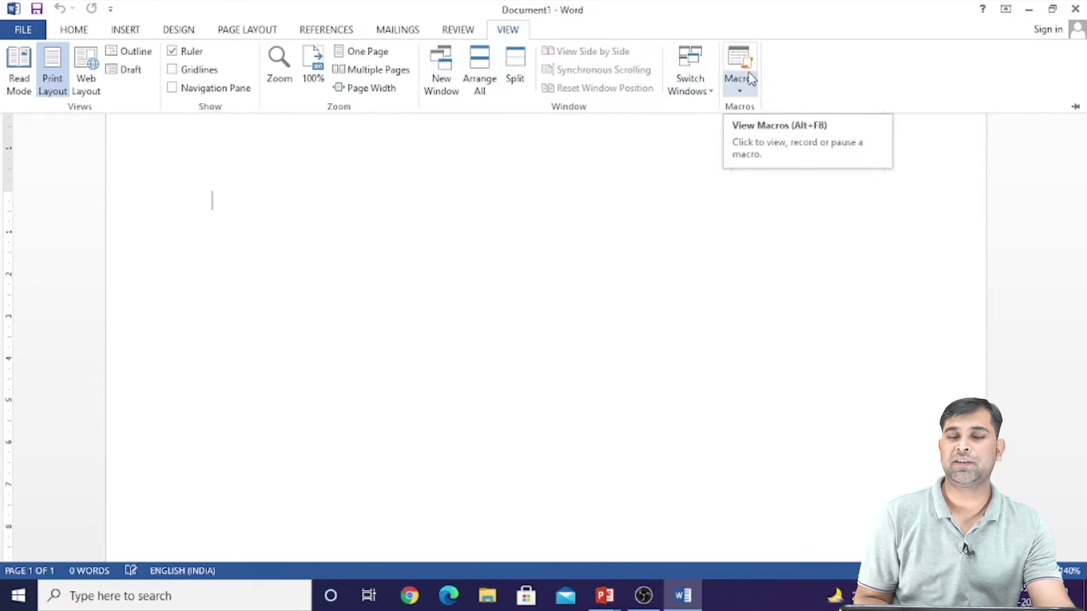
Toggle the ribbon with Ctrl+F1, then pin the HOME ribbon so it stays open.
key(ctrl+F1)
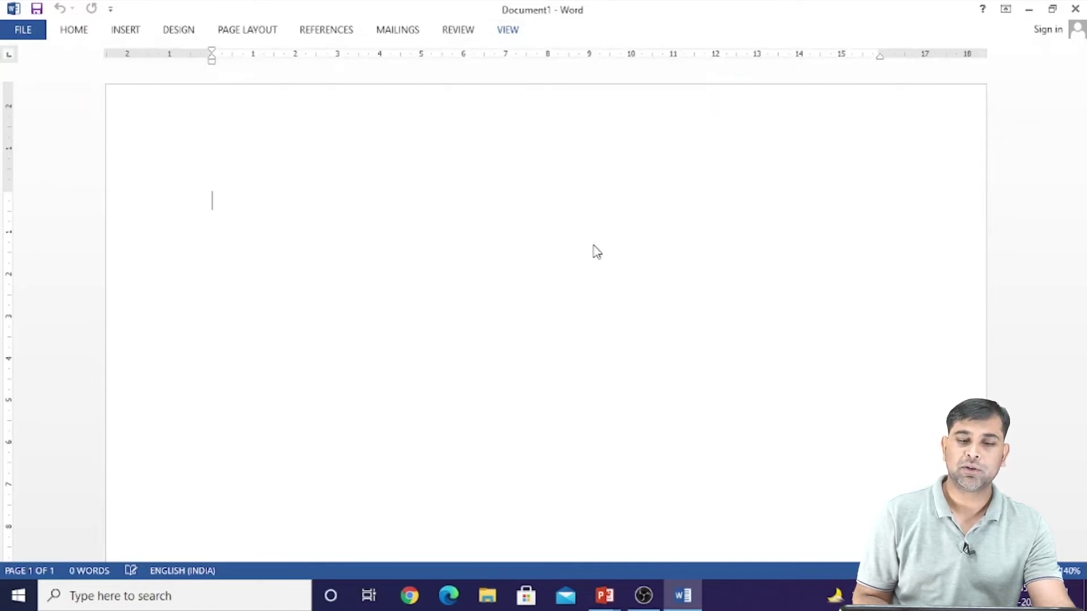
click(74, 30)
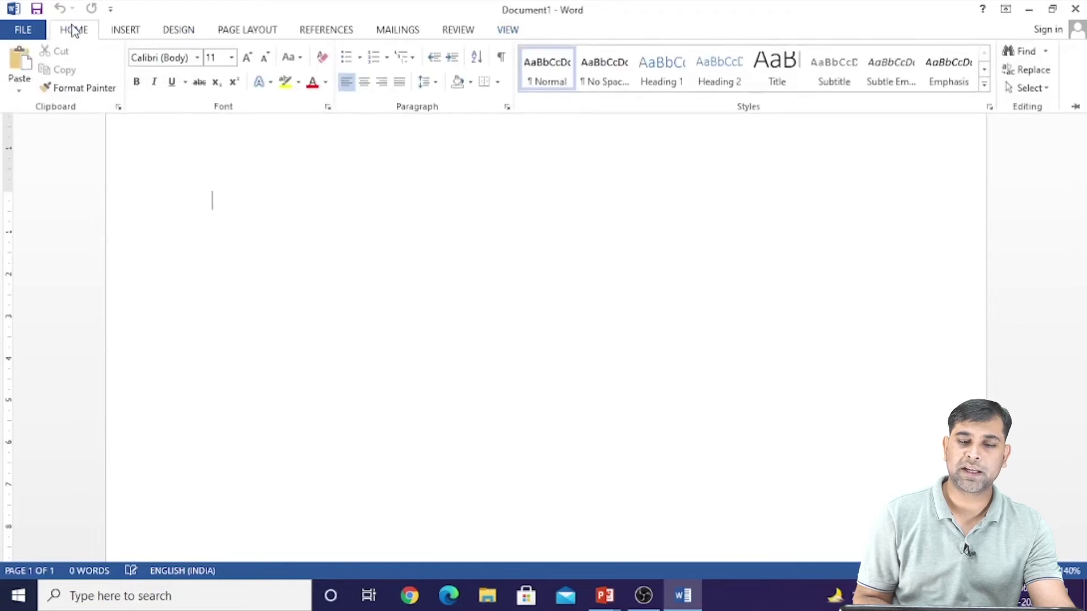
click(1076, 107)
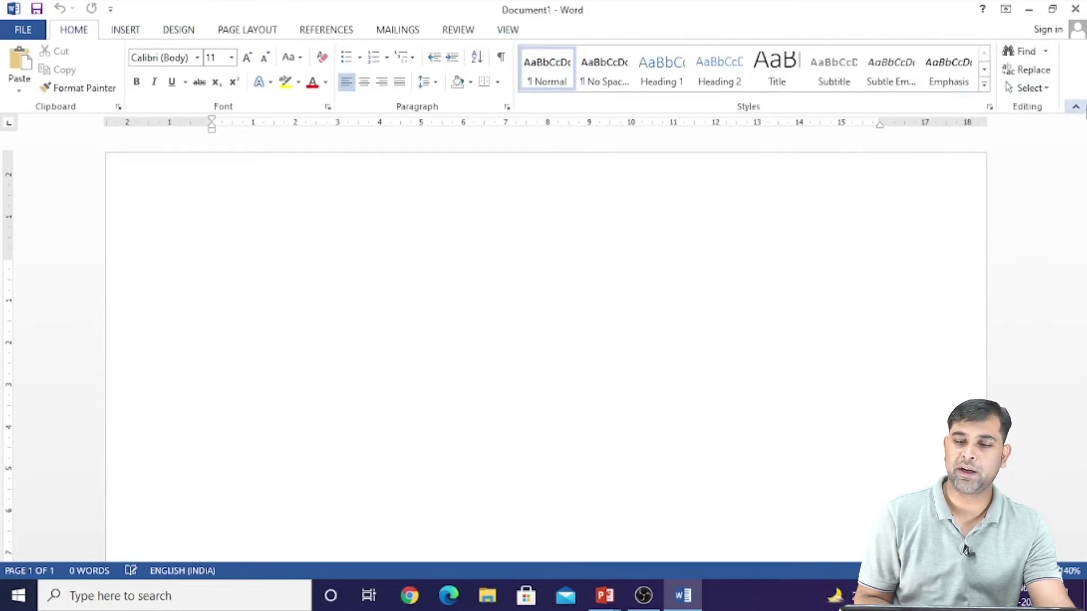
click(1076, 109)
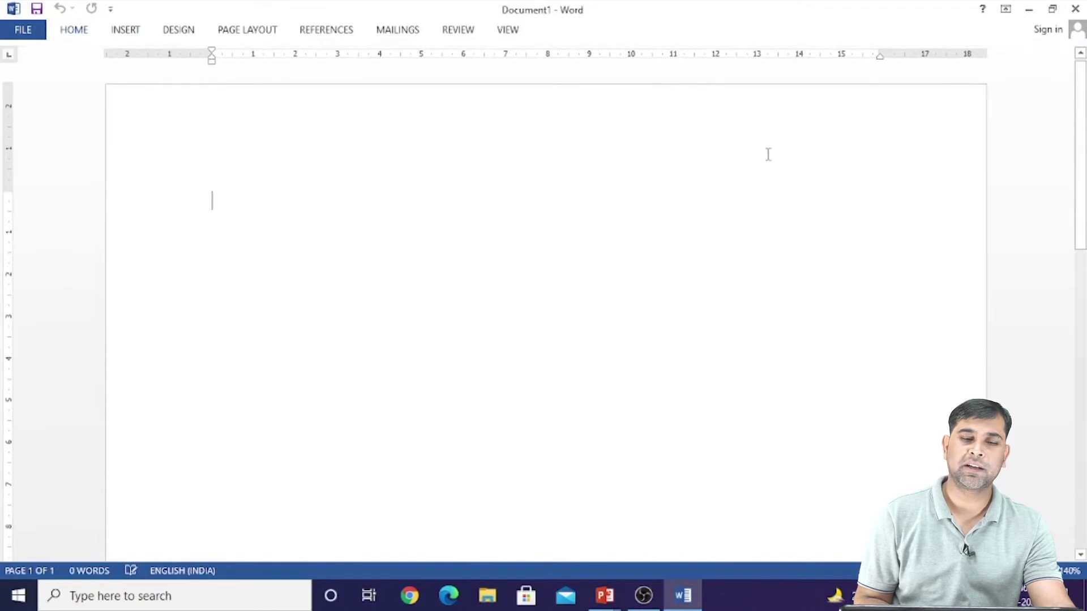
click(75, 31)
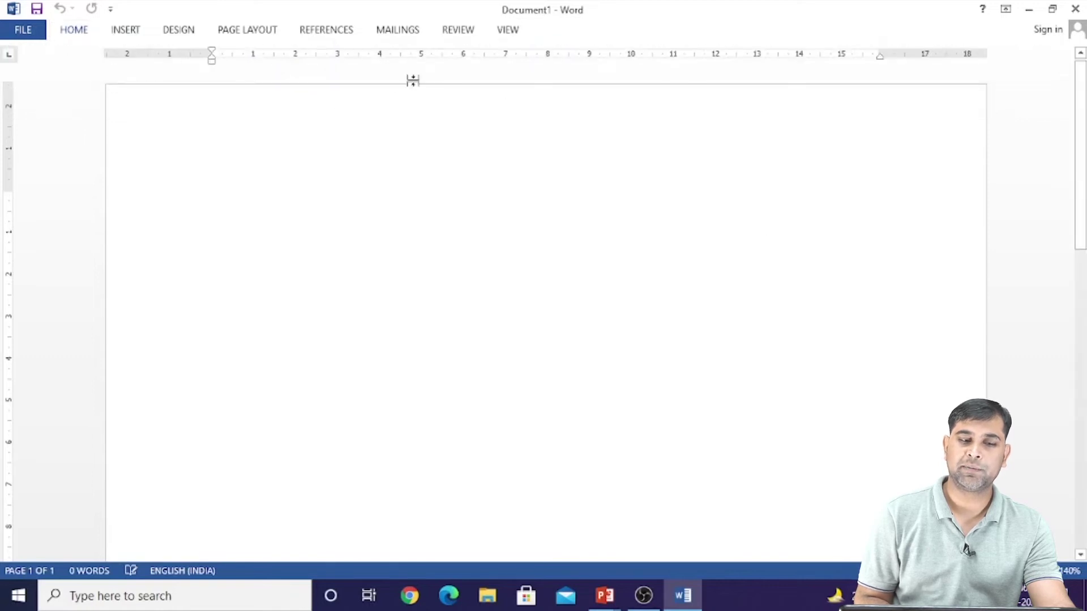
click(73, 32)
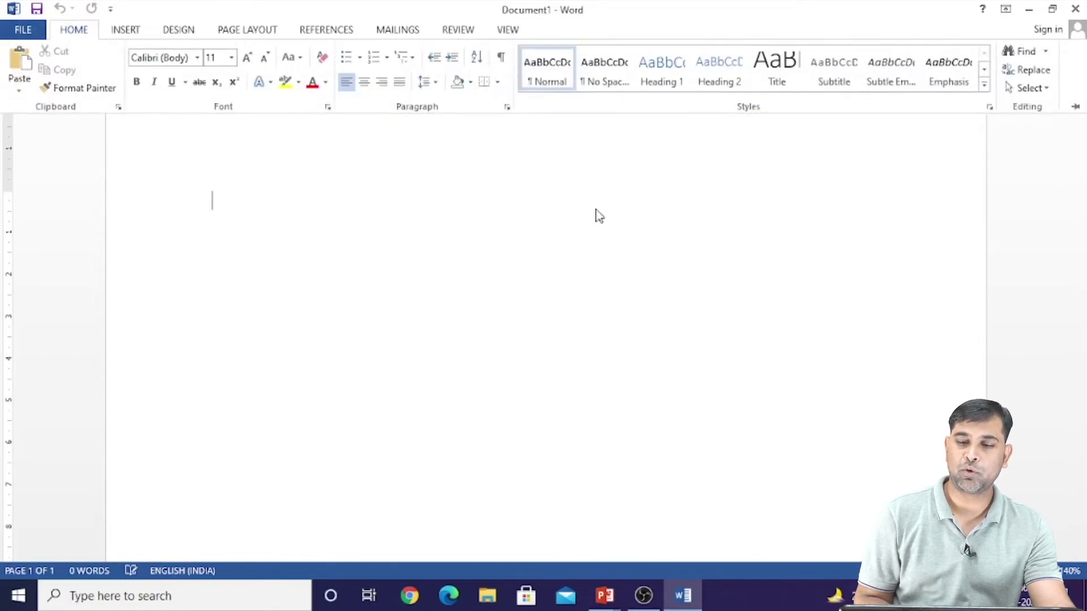
click(1076, 106)
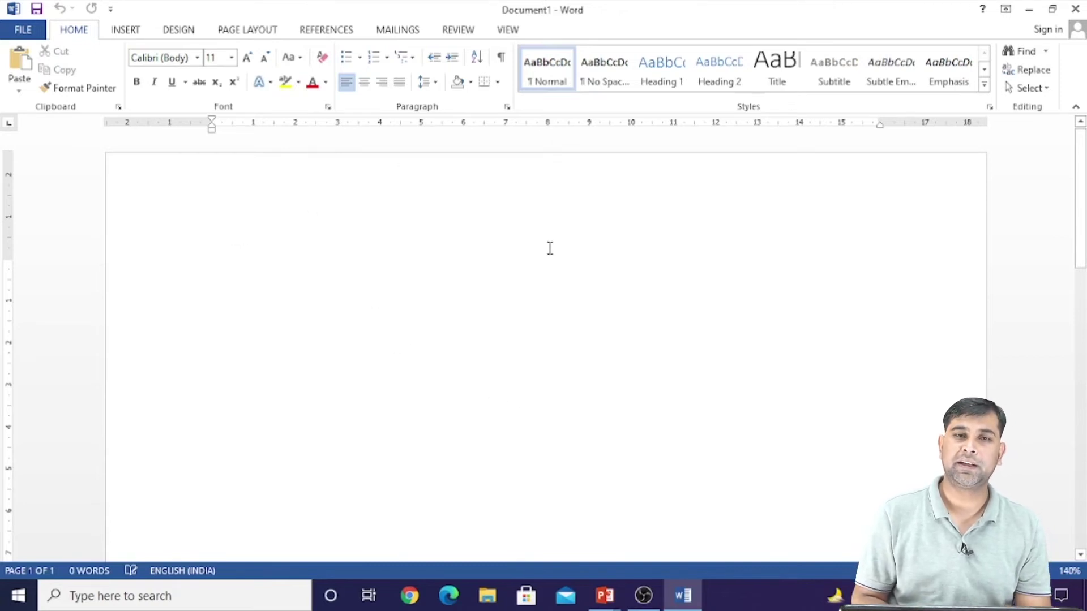
Generate five paragraphs of sample text (239 words) with the =rand() formula.
text(=rand()
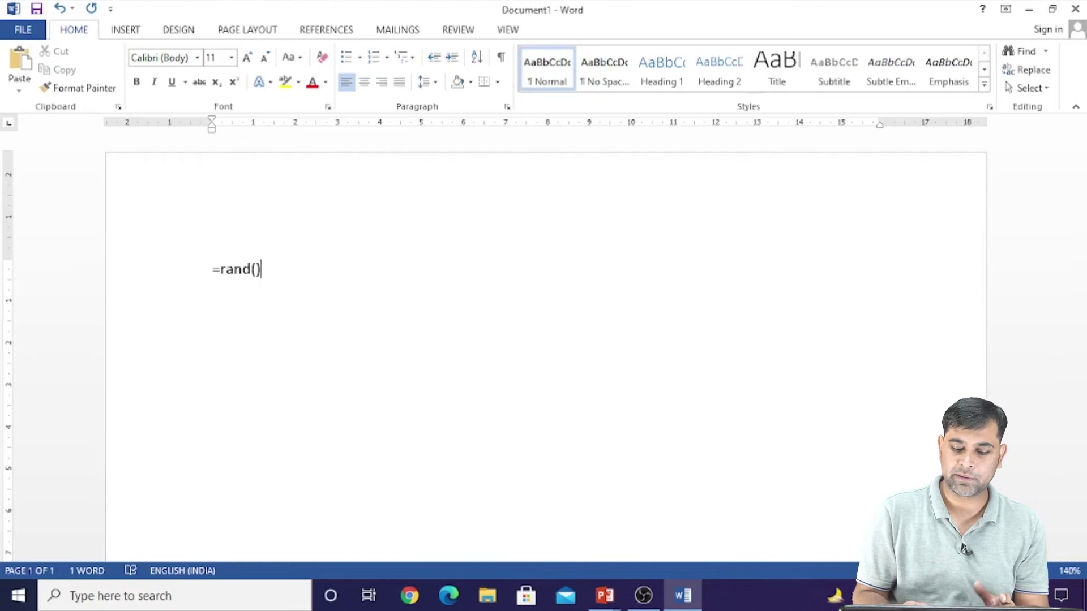
key(Return)
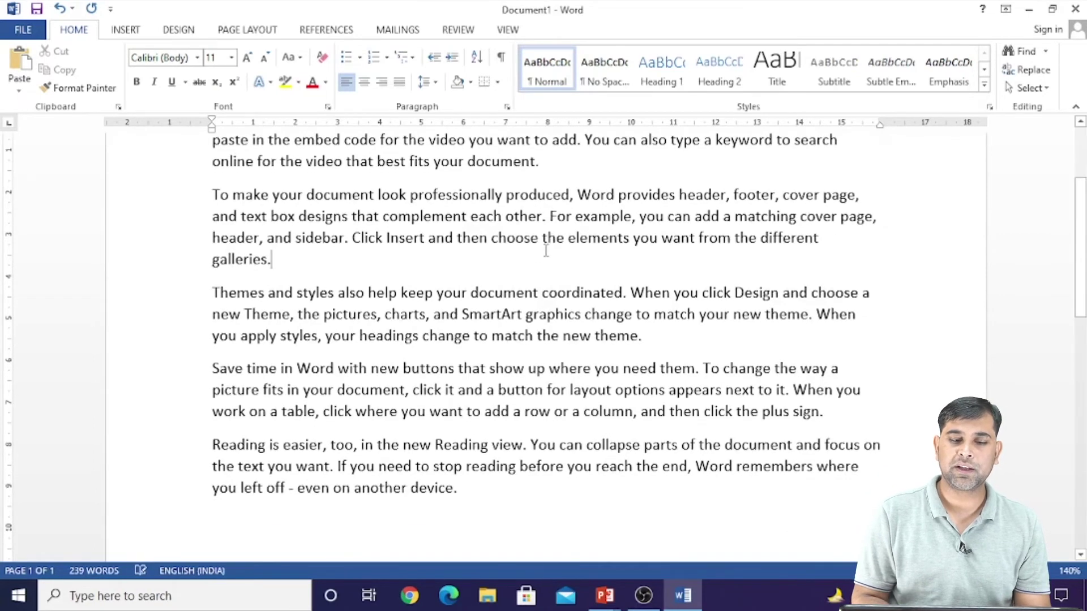
scroll(546, 251, up, 3)
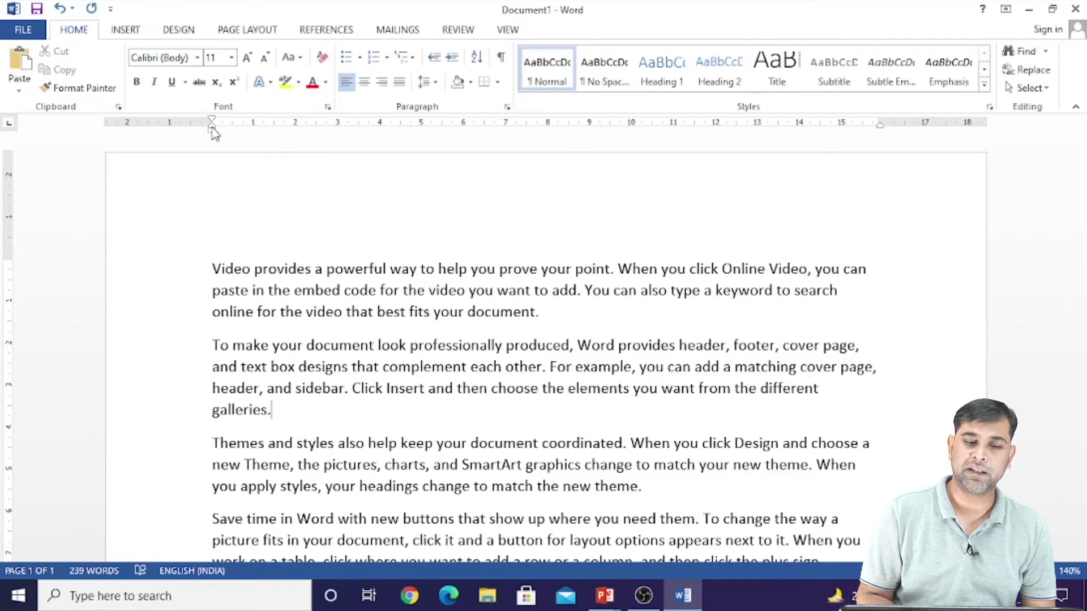
Drag the second paragraph's indent past the left margin and the first paragraph's indents further right.
mouse_move(212, 130)
mouse_down()
mouse_move(140, 149)
mouse_move(156, 148)
mouse_up()
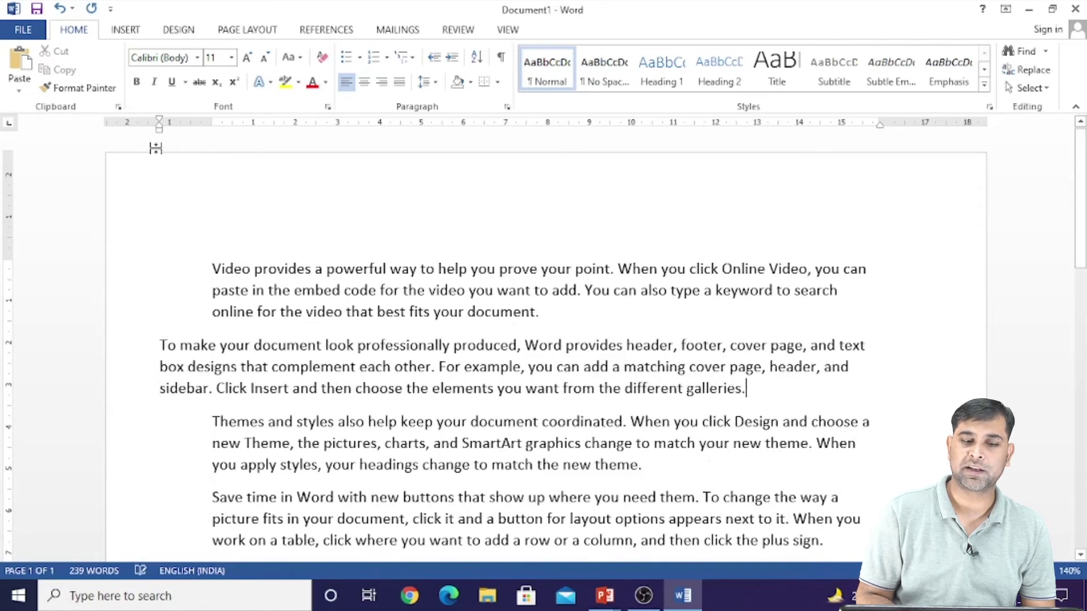
click(248, 272)
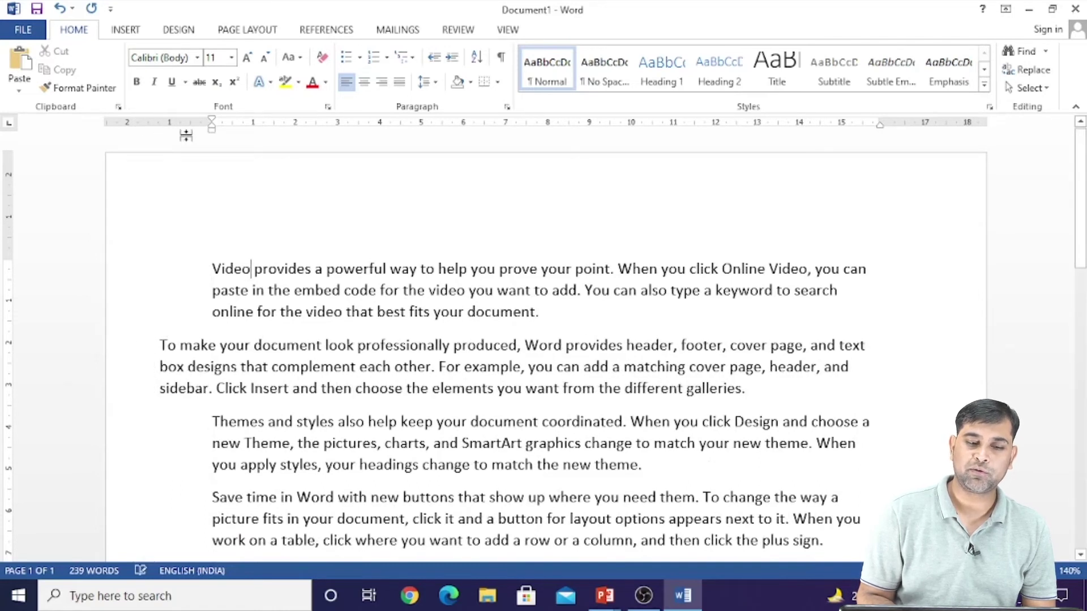
drag(212, 124, 307, 139)
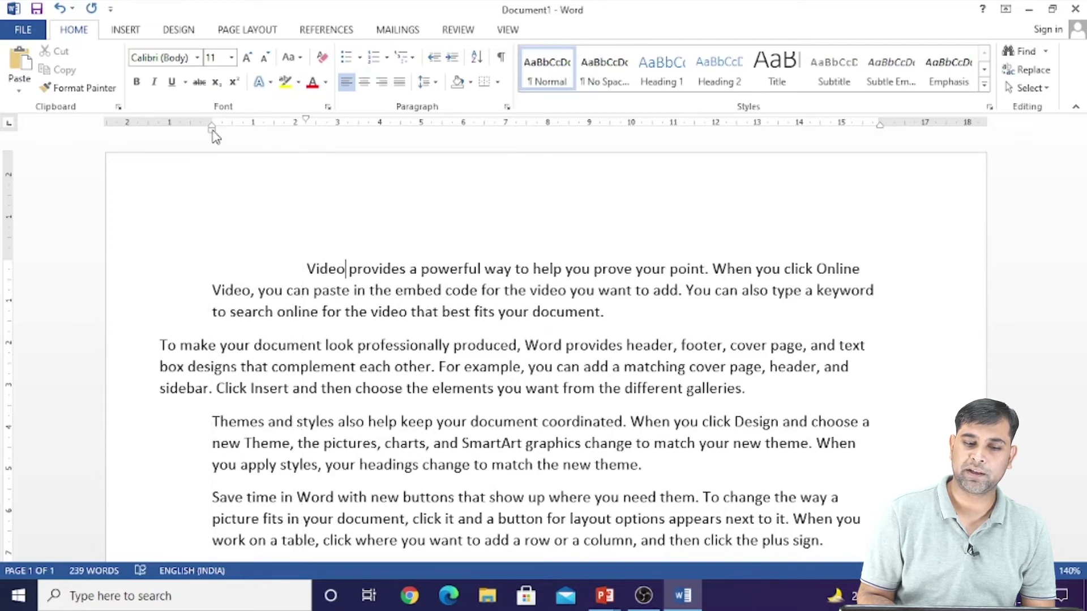
drag(212, 130, 296, 130)
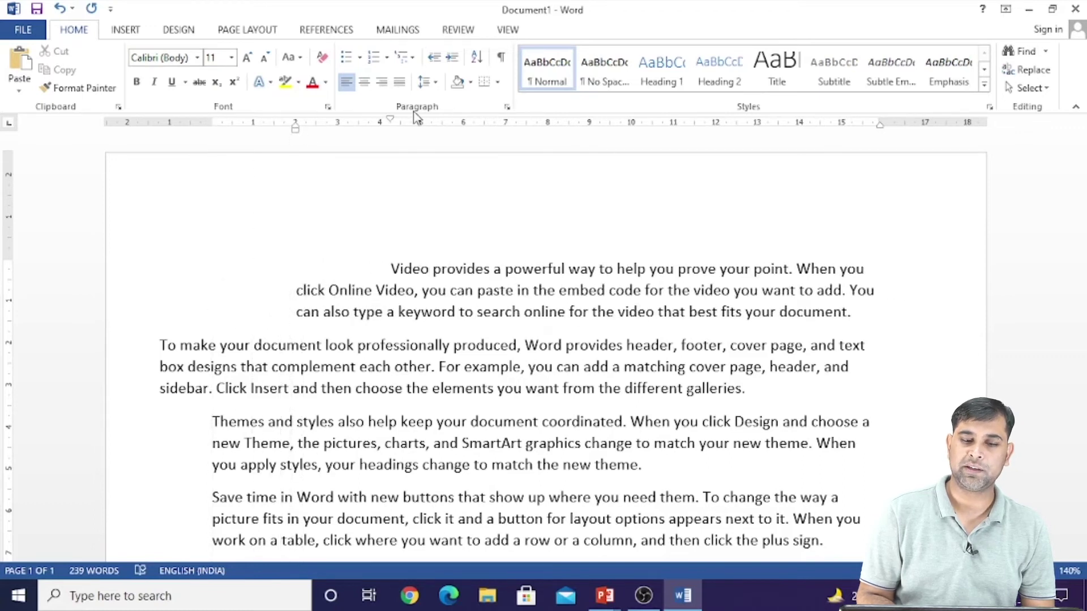
drag(391, 120, 299, 126)
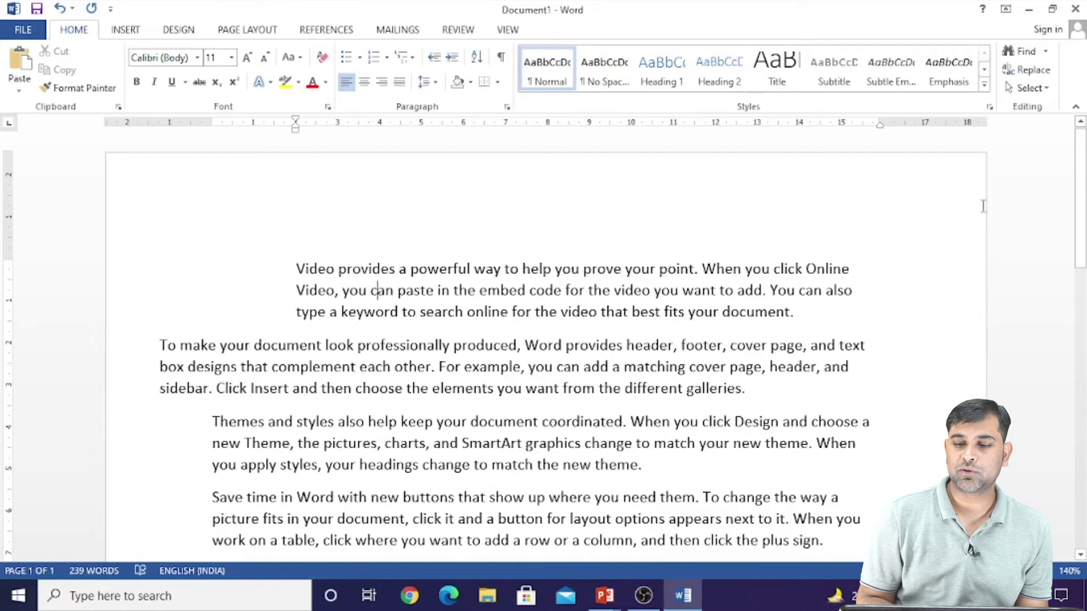
Scroll down through the document to check the new paragraph indents.
drag(1083, 201, 1084, 256)
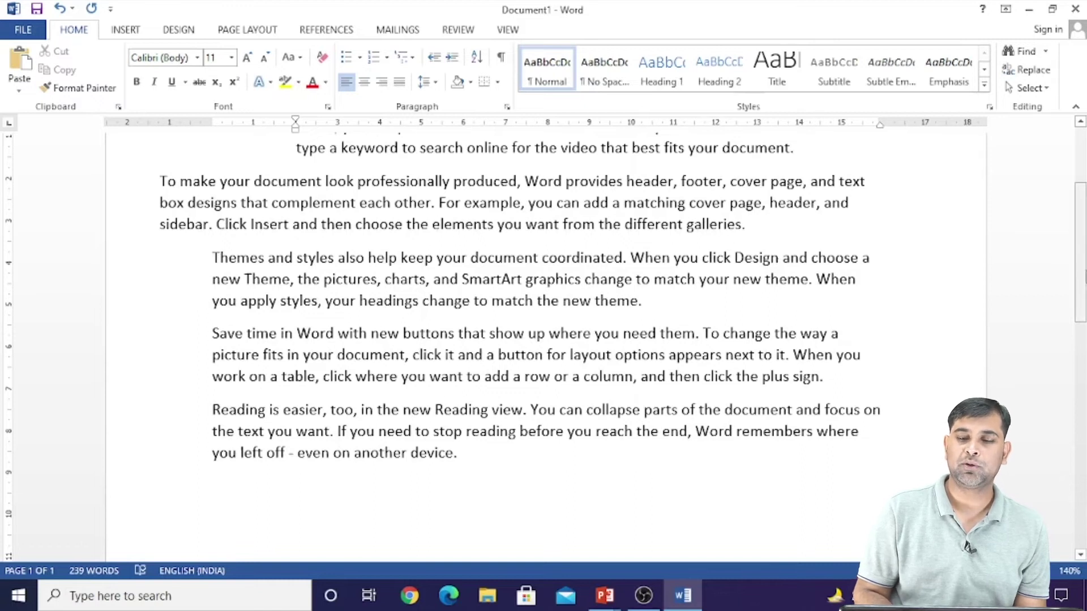
mouse_move(1080, 277)
mouse_down()
mouse_move(1079, 323)
mouse_move(1084, 244)
mouse_up()
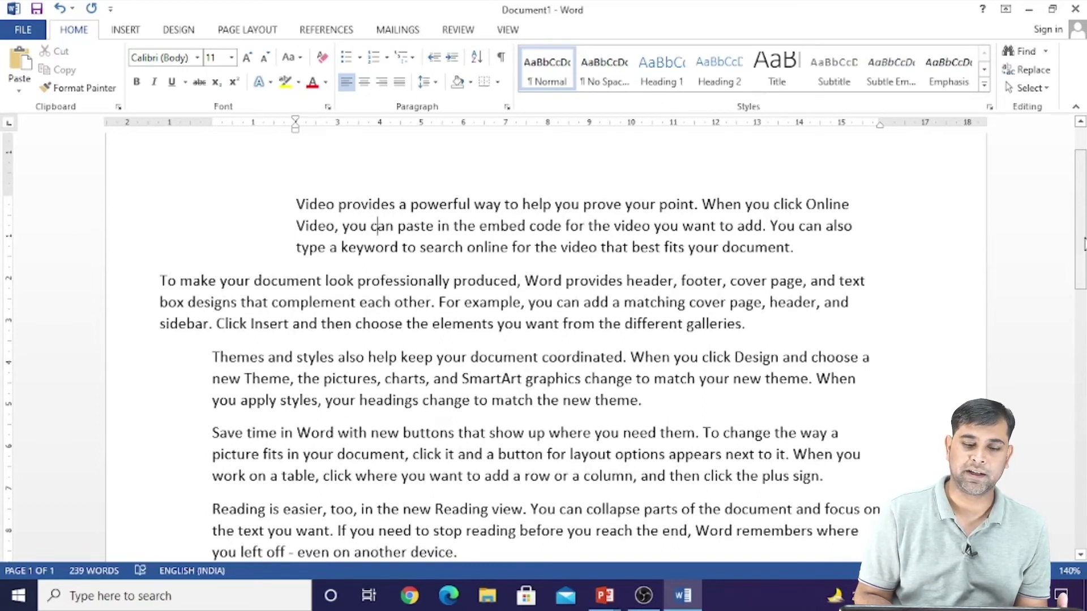
scroll(1084, 244, down, 1)
scroll(1083, 244, down, 3)
scroll(1084, 245, down, 3)
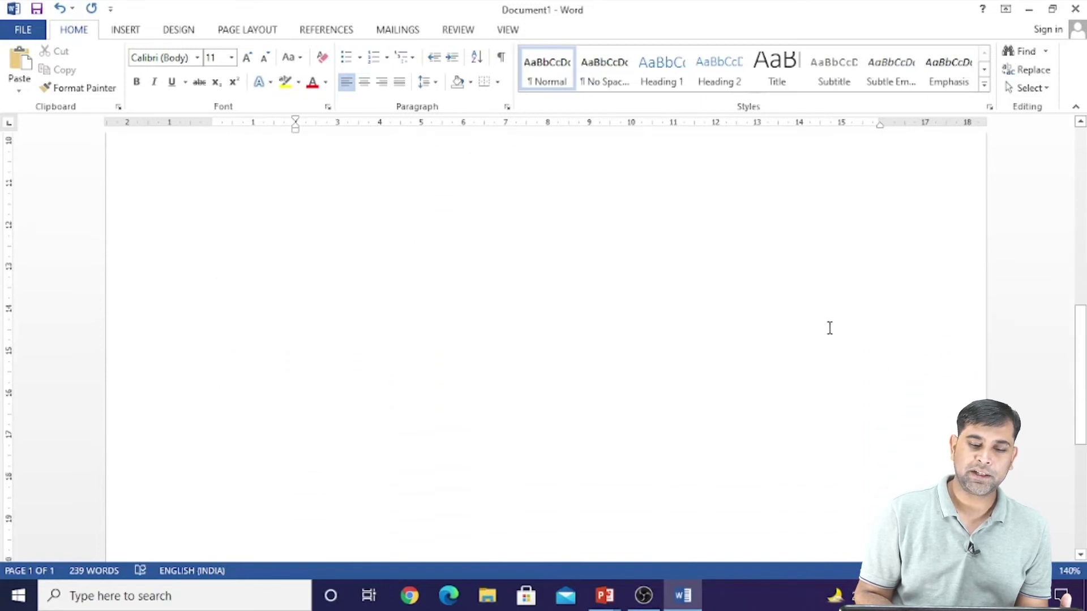
scroll(654, 313, down, 3)
scroll(654, 313, down, 3)
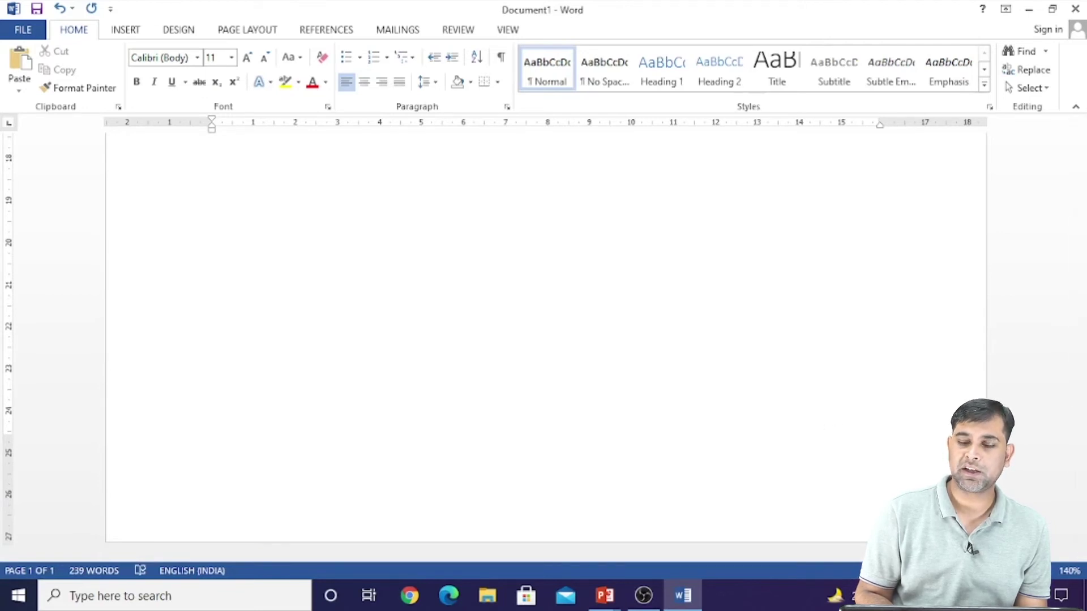
Reduce the zoom from 188% with Ctrl+mouse wheel to fit more of the page.
scroll(543, 339, down, 5)
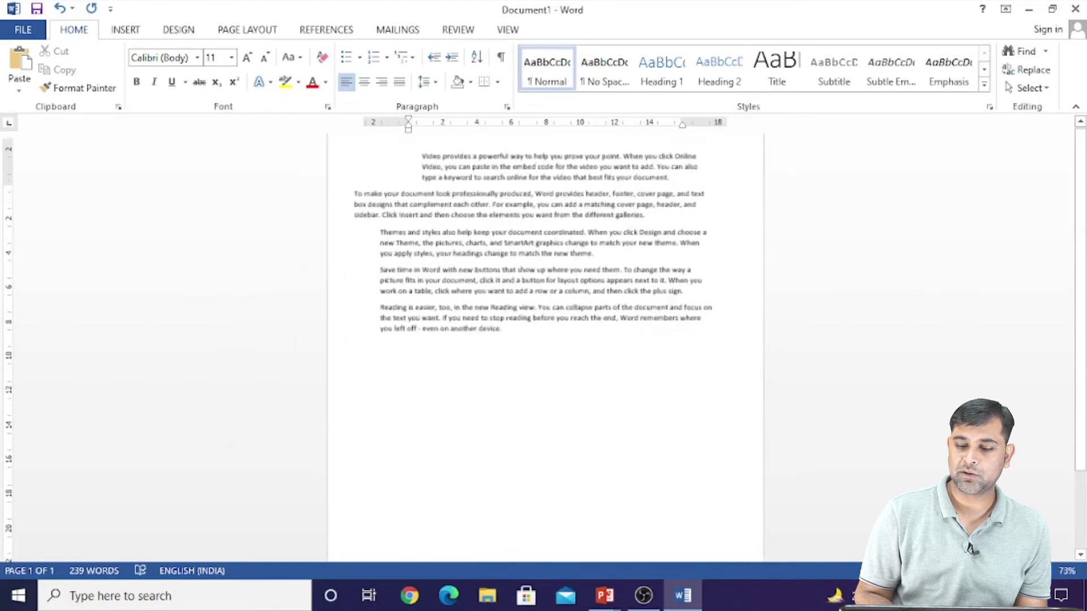
scroll(543, 340, up, 5)
scroll(543, 340, up, 5)
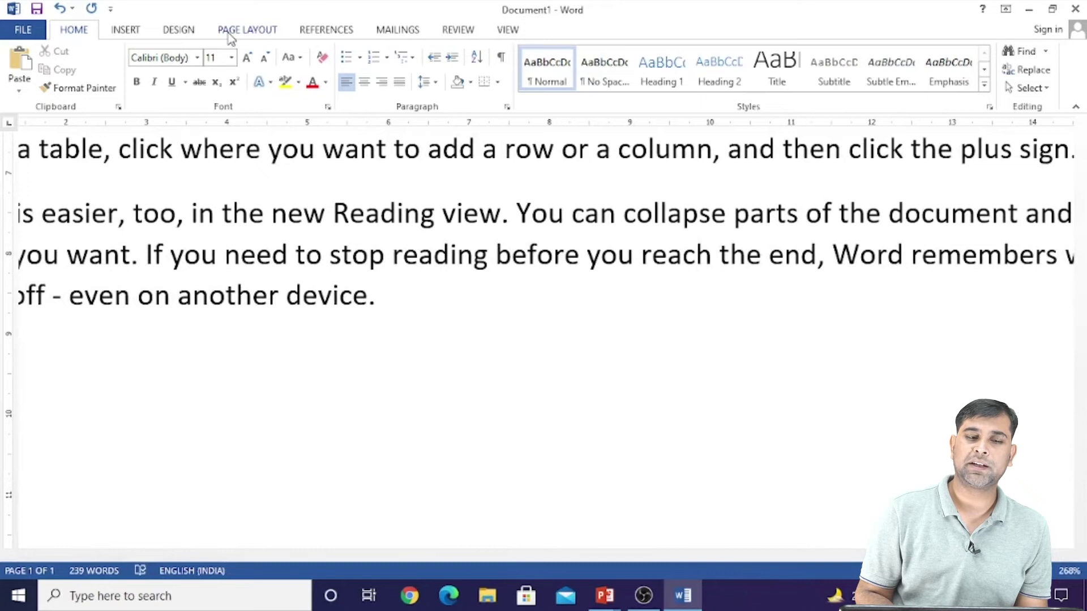
scroll(359, 179, down, 3)
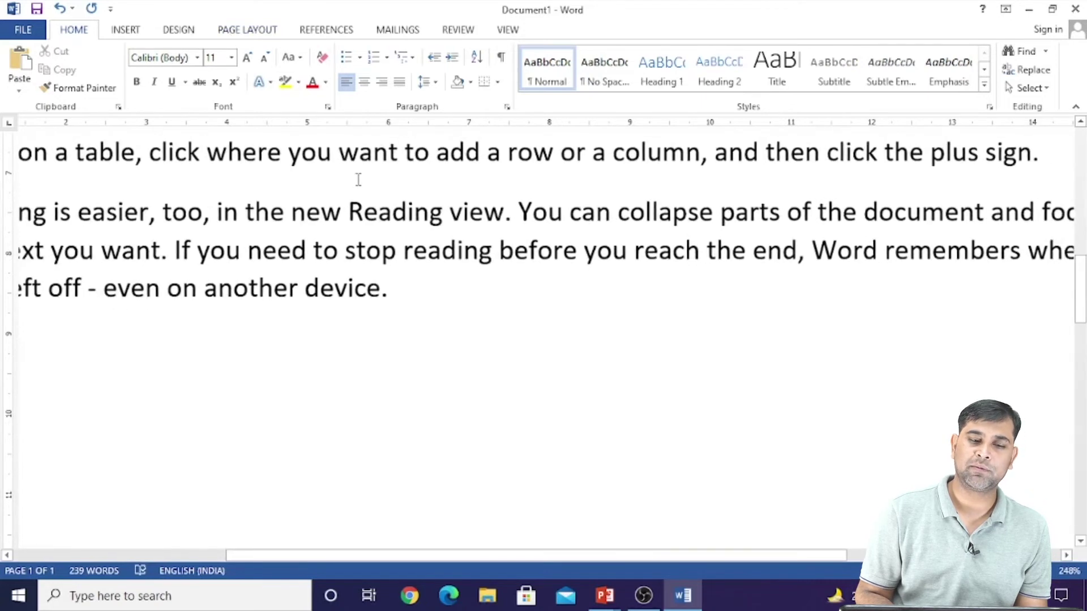
scroll(358, 179, down, 4)
scroll(358, 180, down, 2)
scroll(358, 179, down, 2)
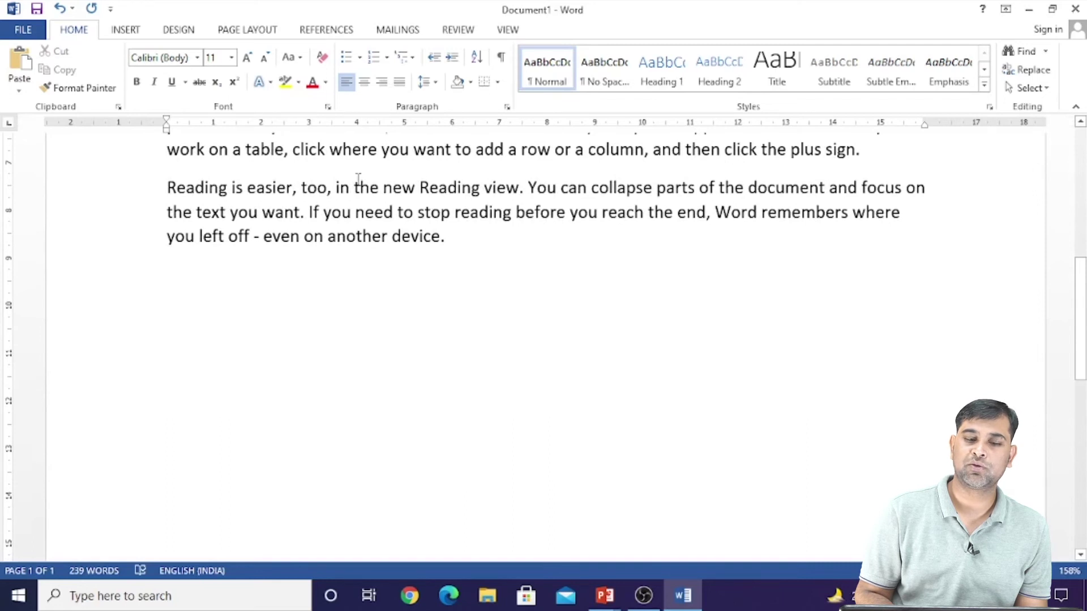
scroll(358, 180, down, 2)
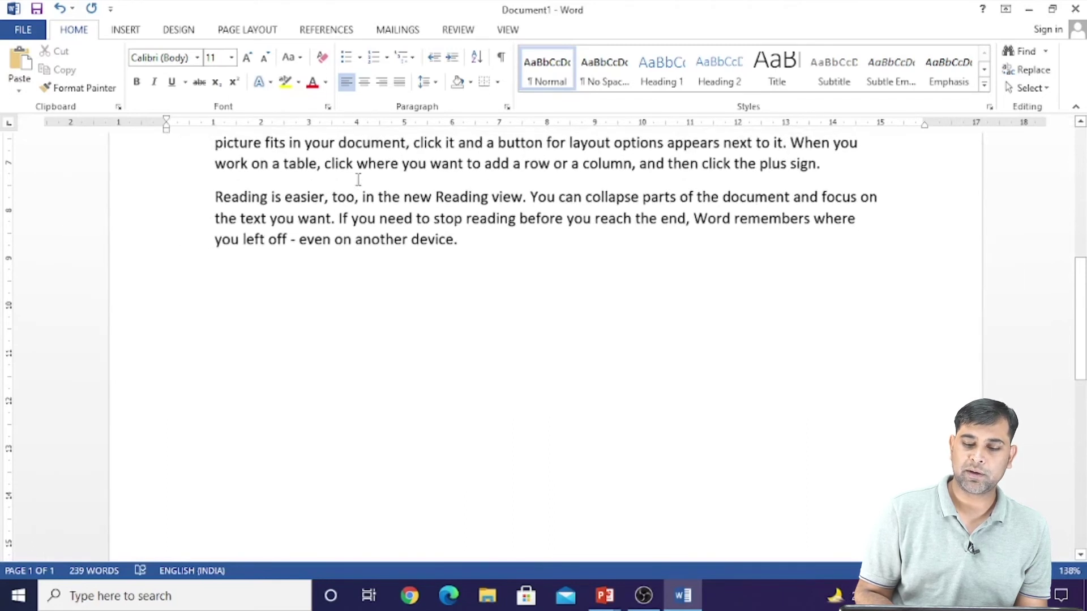
scroll(359, 180, up, 7)
scroll(359, 179, up, 5)
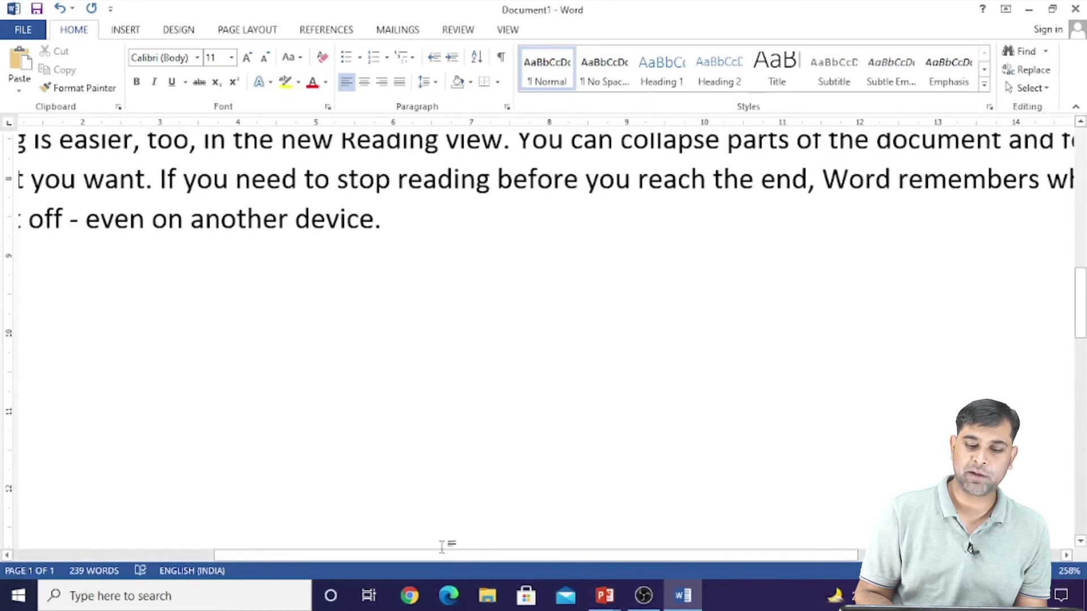
mouse_move(439, 556)
mouse_down()
mouse_move(306, 573)
mouse_move(341, 566)
mouse_move(307, 564)
mouse_move(436, 562)
mouse_move(345, 565)
mouse_up()
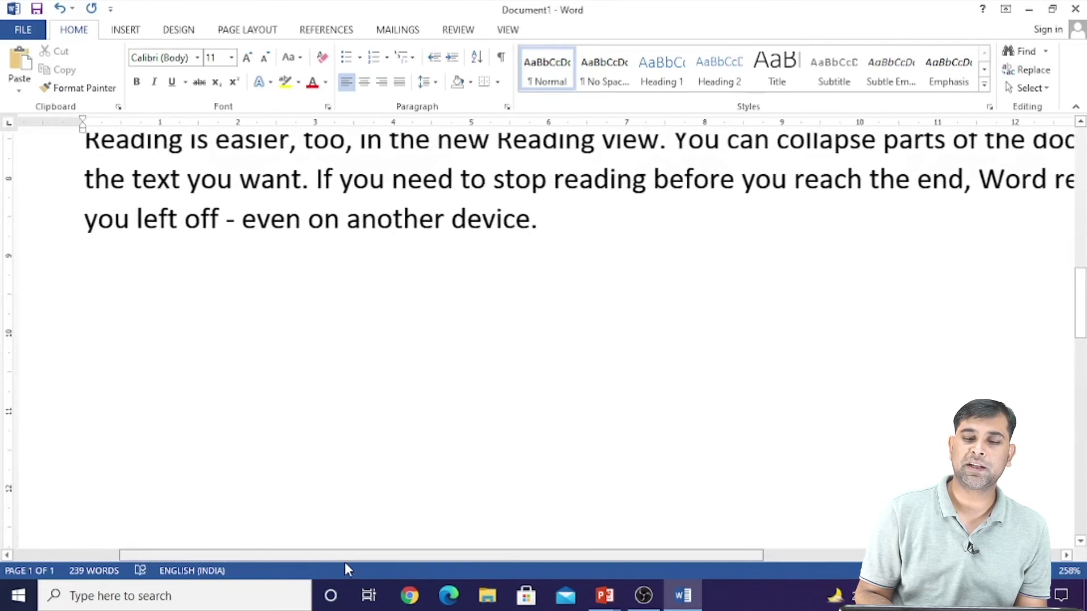
Return to the top of the document and zoom out further to about 138%.
key(ctrl+Home)
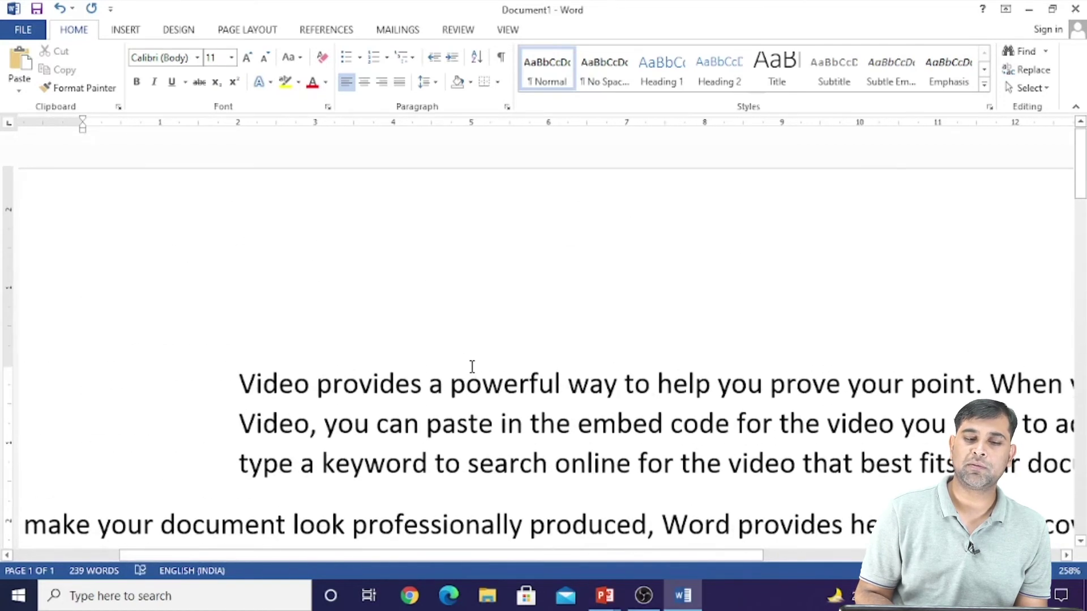
scroll(472, 367, down, 3)
ctrl+scroll(472, 367, down, 7)
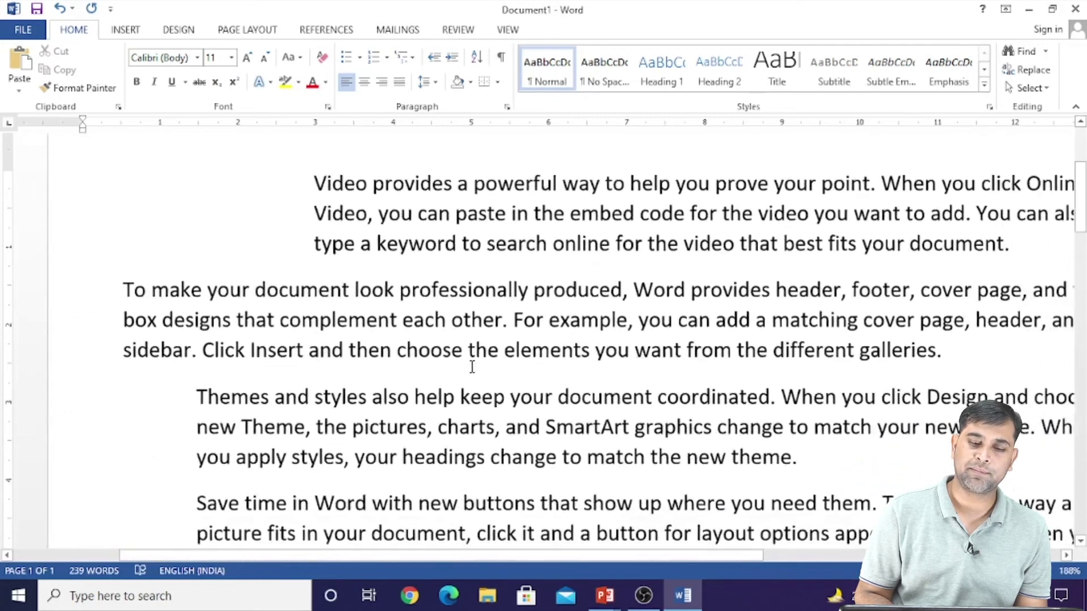
ctrl+scroll(472, 367, down, 2)
ctrl+scroll(472, 367, down, 2)
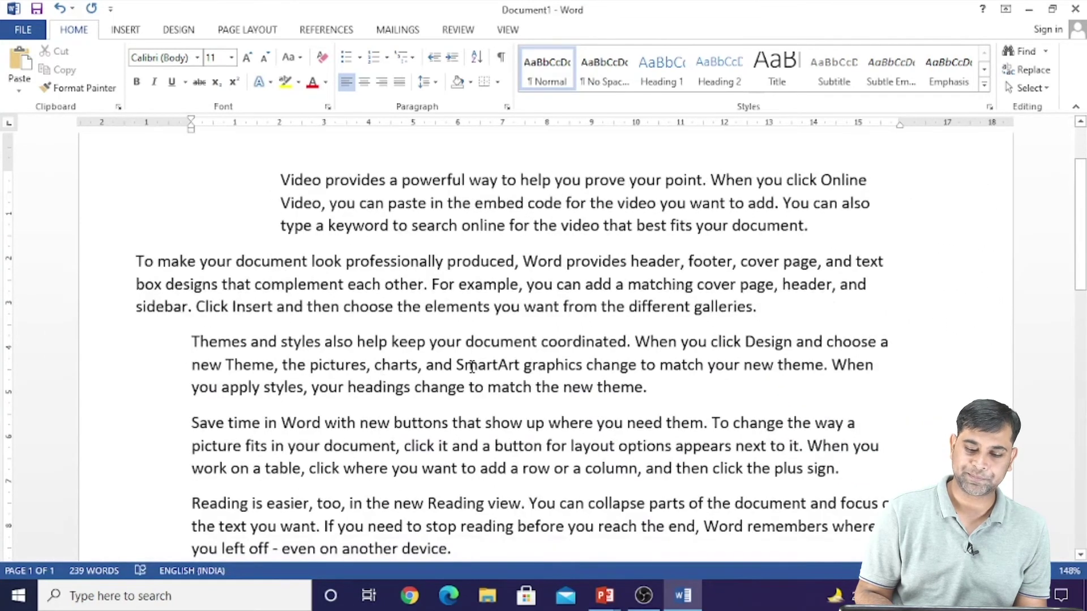
scroll(472, 366, down, 1)
ctrl+scroll(472, 367, down, 1)
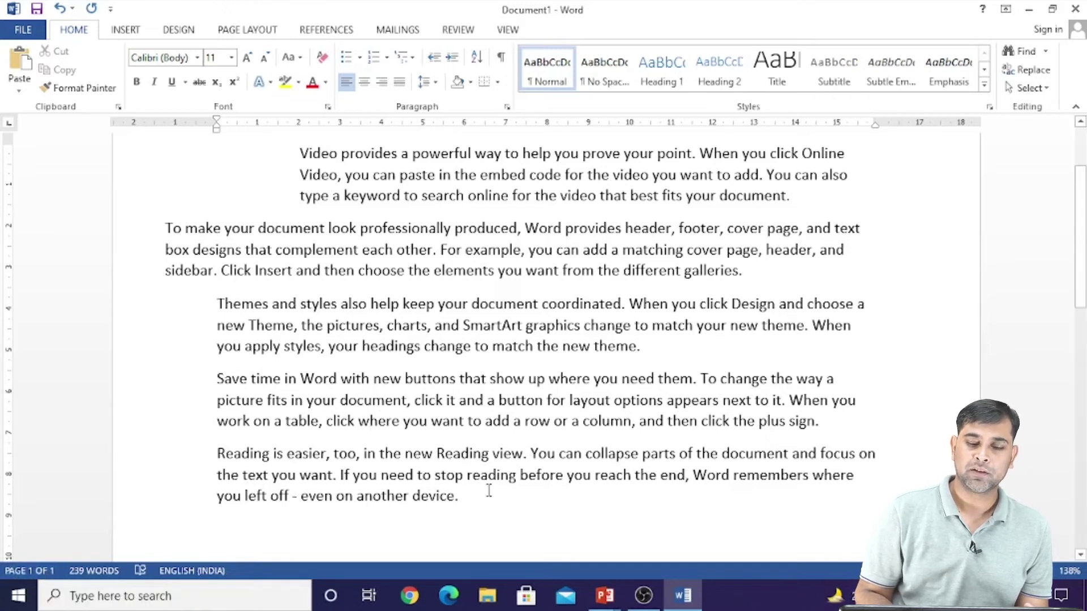
Duplicate the sample paragraphs by pasting copies at the end, undoing one extra paste.
key(ctrl+a)
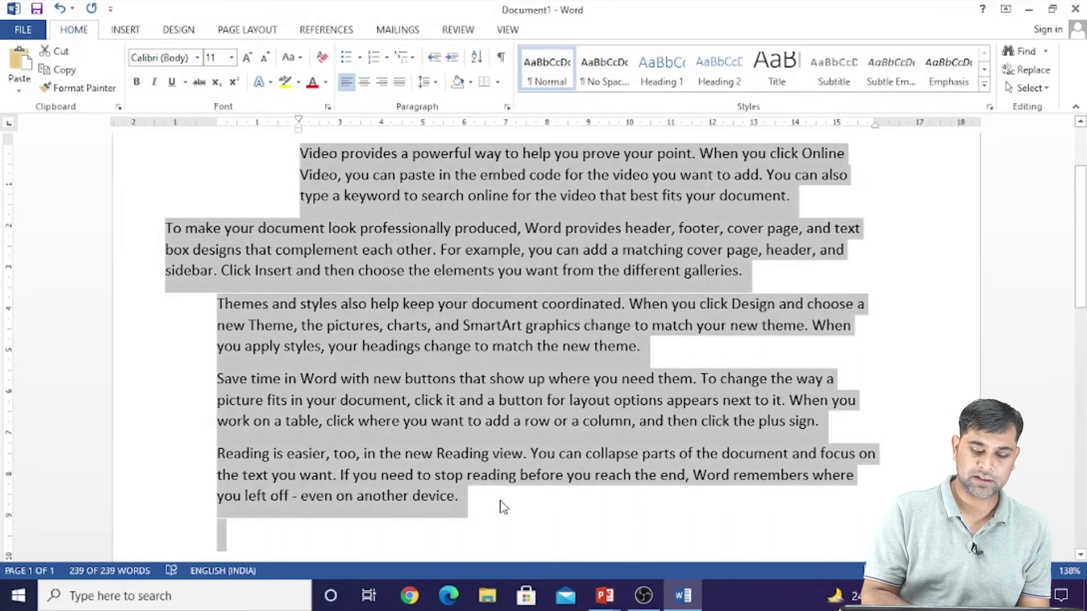
key(ctrl+v)
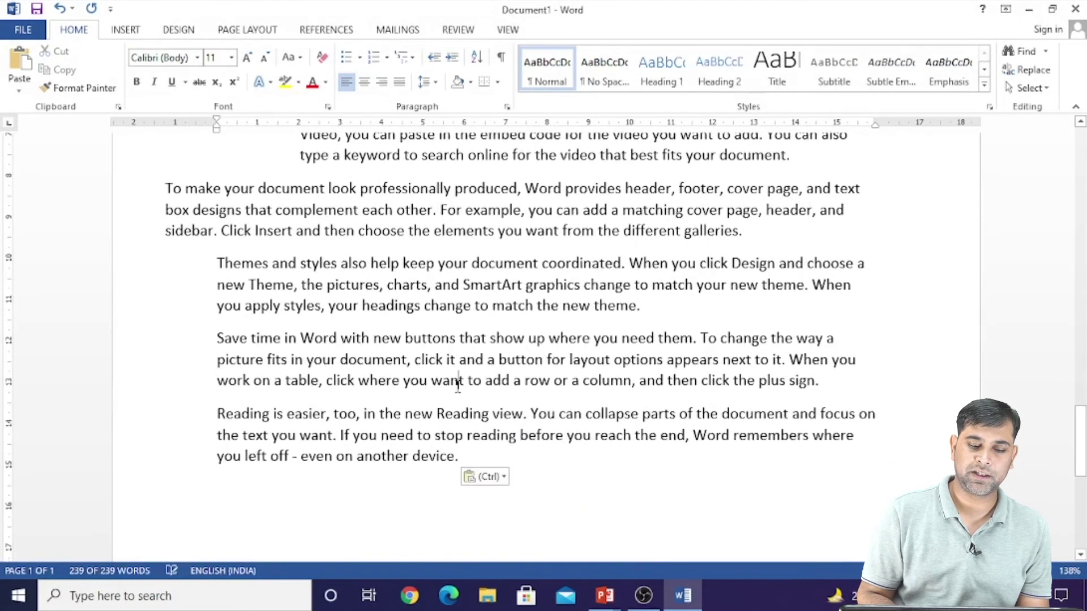
key(ctrl+v)
key(ctrl+v)
key(ctrl+v)
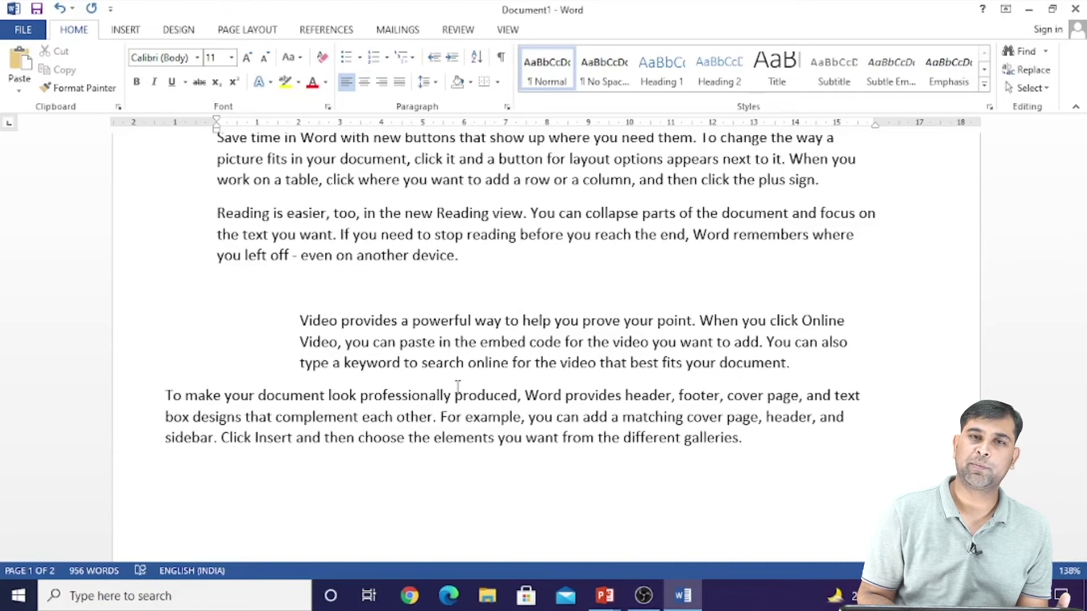
scroll(323, 347, up, 1)
key(ctrl+z)
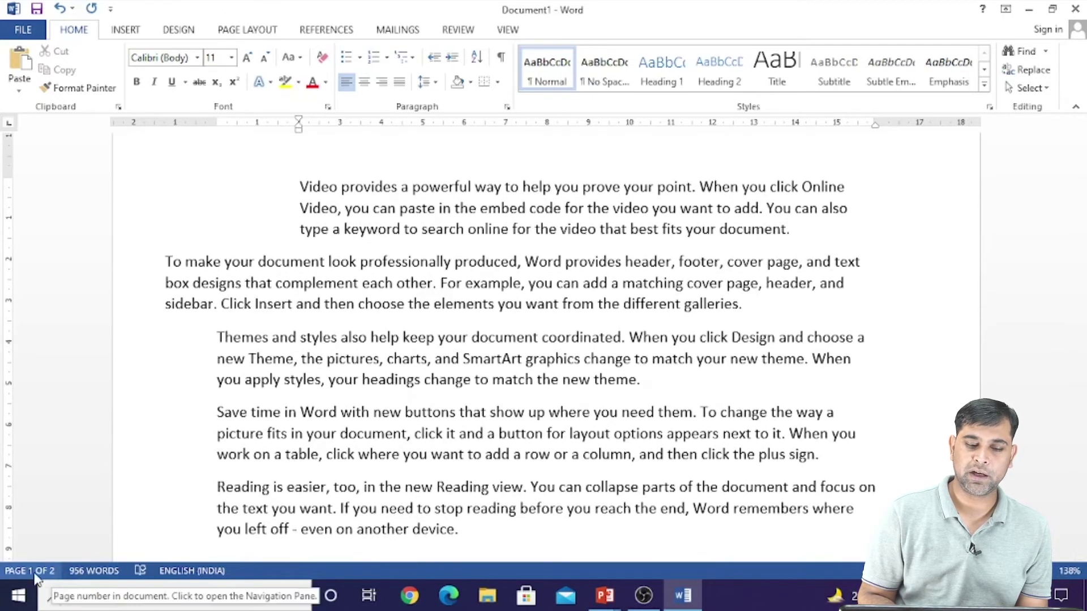
Review the 956-word, two-page document, then switch to Read Mode.
scroll(402, 389, down, 2)
scroll(402, 388, down, 5)
scroll(402, 388, down, 3)
scroll(403, 389, down, 5)
click(402, 321)
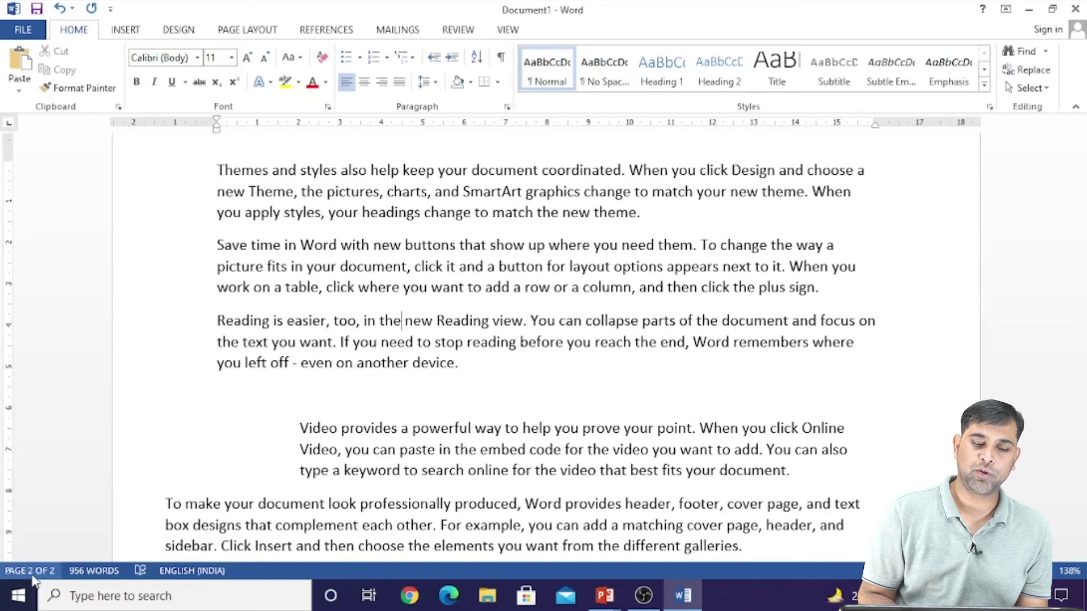
click(330, 431)
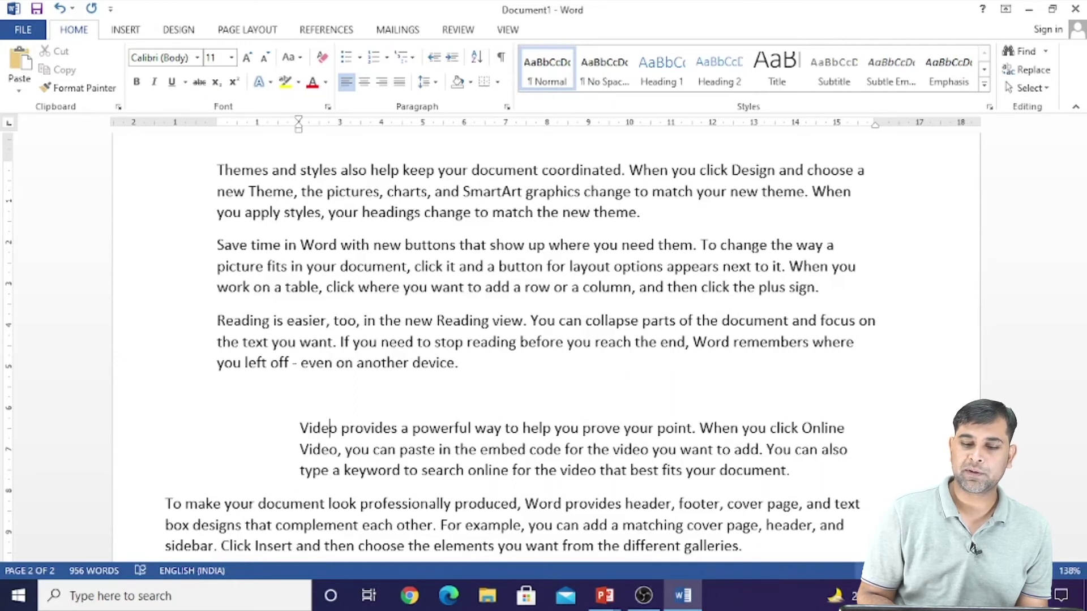
click(939, 570)
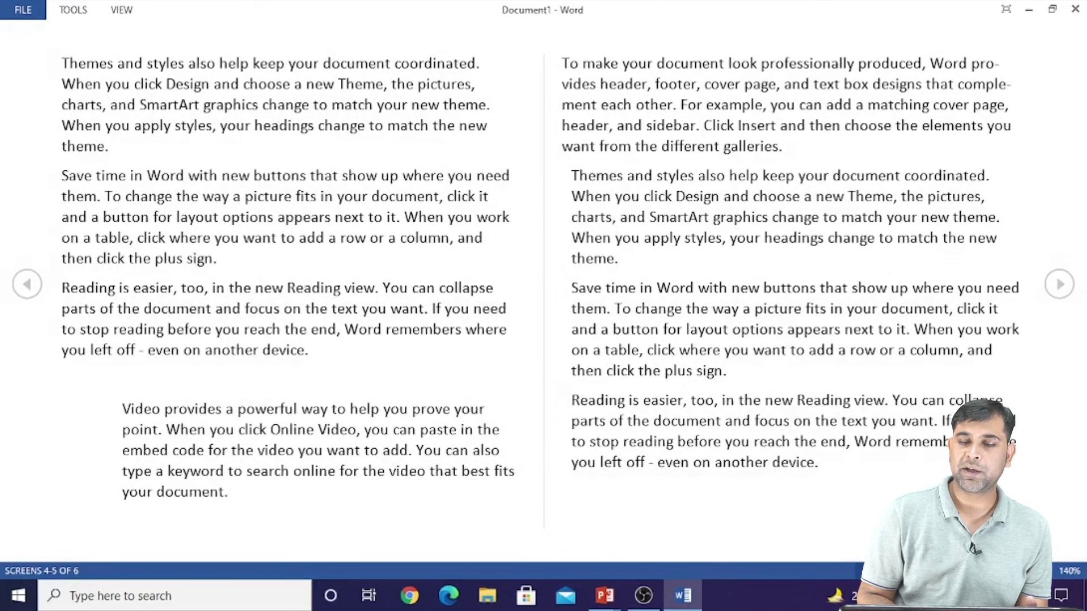
Exit Read Mode and scroll through the document in Web Layout.
key(Escape)
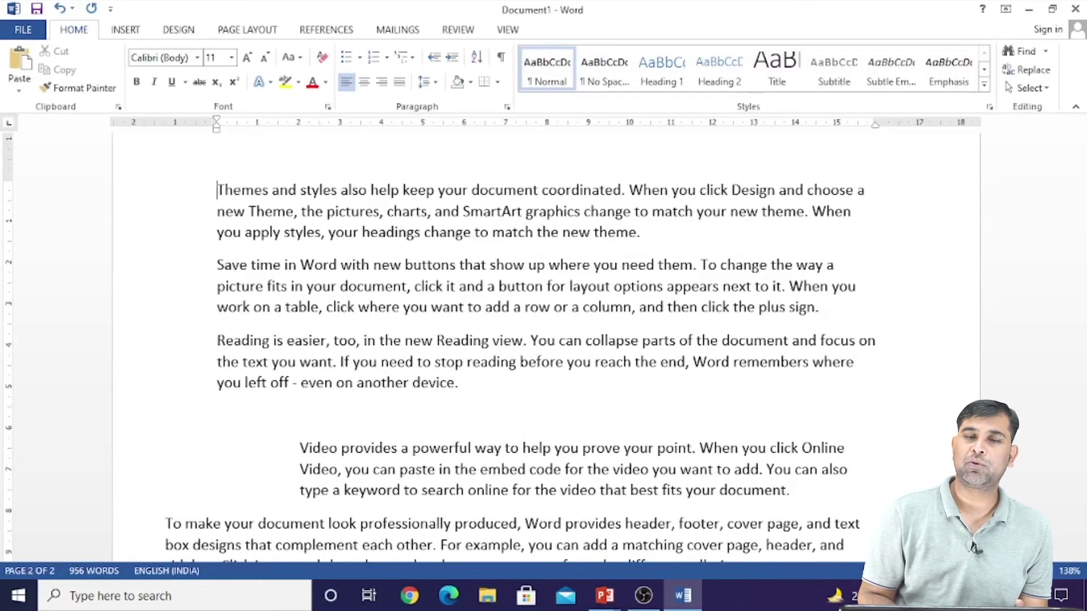
click(973, 571)
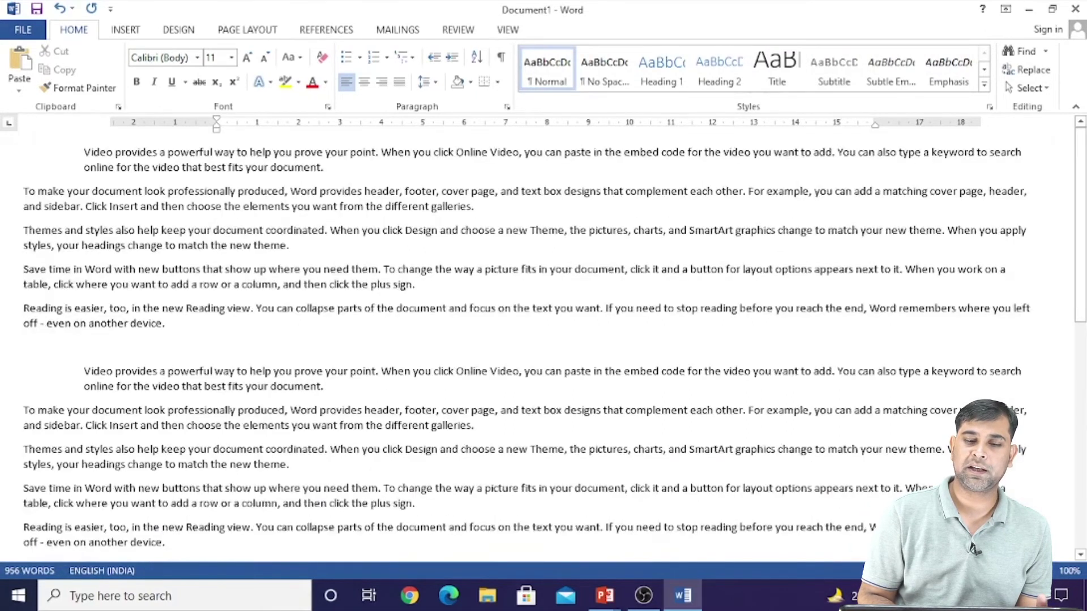
scroll(800, 449, down, 3)
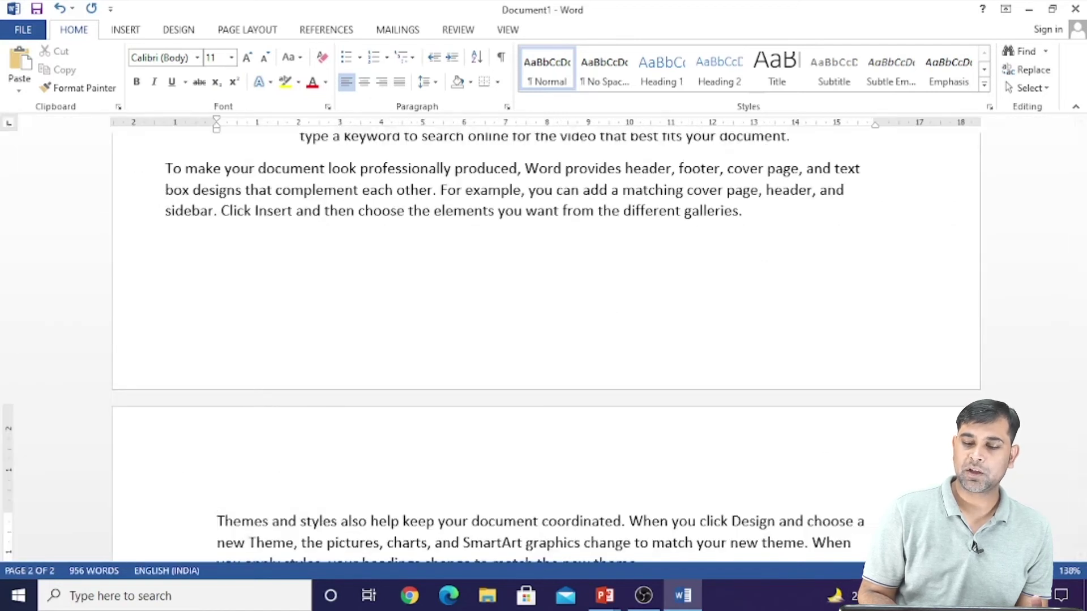
ctrl+scroll(544, 340, down, 2)
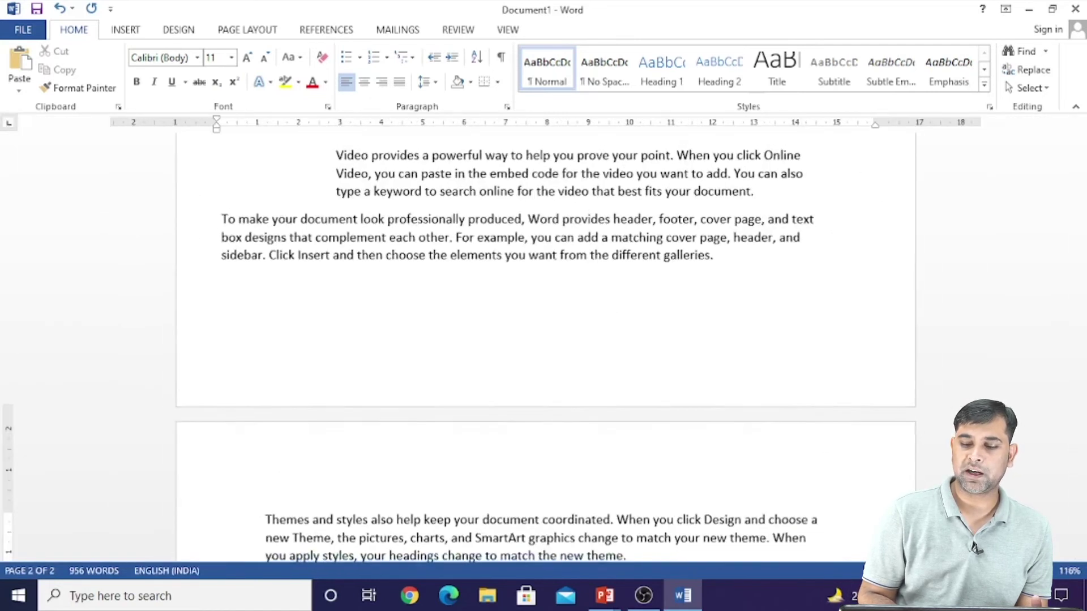
ctrl+scroll(544, 340, down, 2)
ctrl+scroll(543, 340, down, 2)
ctrl+scroll(543, 340, down, 2)
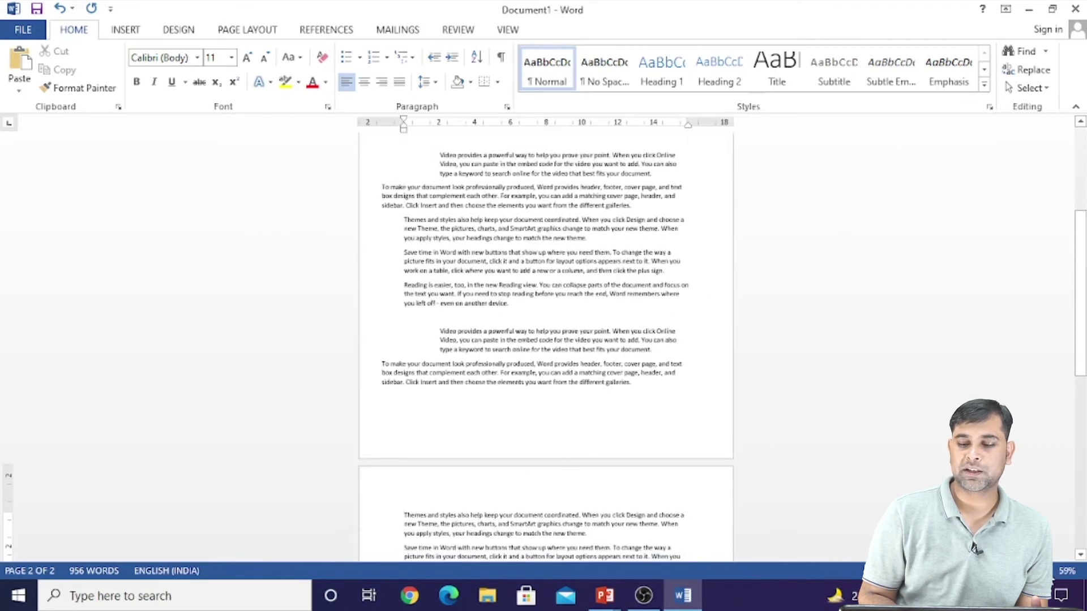
ctrl+scroll(543, 340, up, 1)
ctrl+scroll(543, 340, up, 1)
ctrl+scroll(543, 340, up, 1)
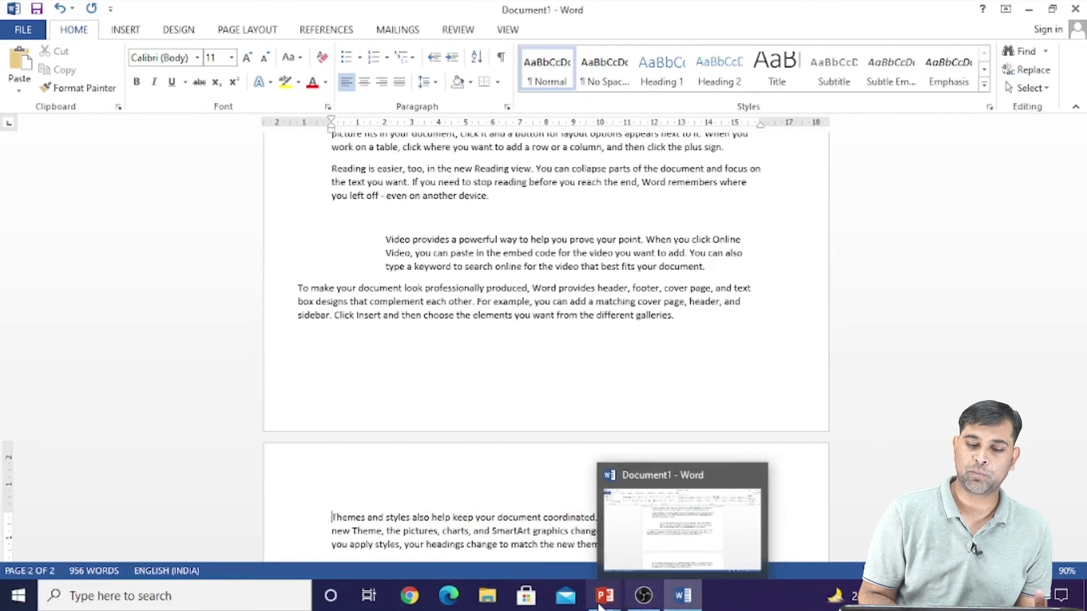
mouse_move(603, 595)
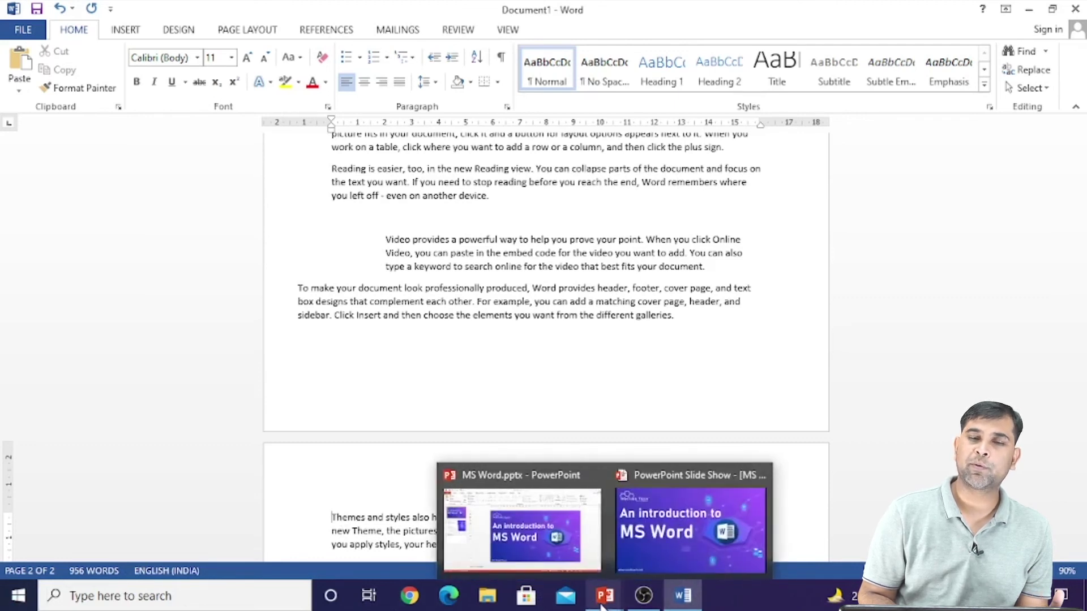
Deselect the text and place the insertion point in the Video paragraph.
click(220, 371)
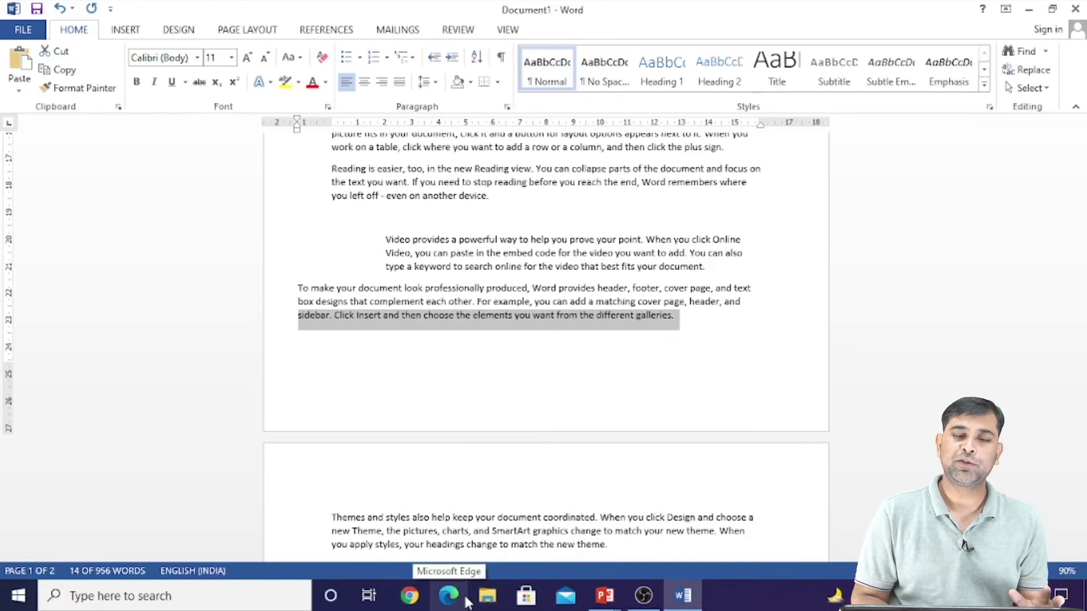
click(628, 376)
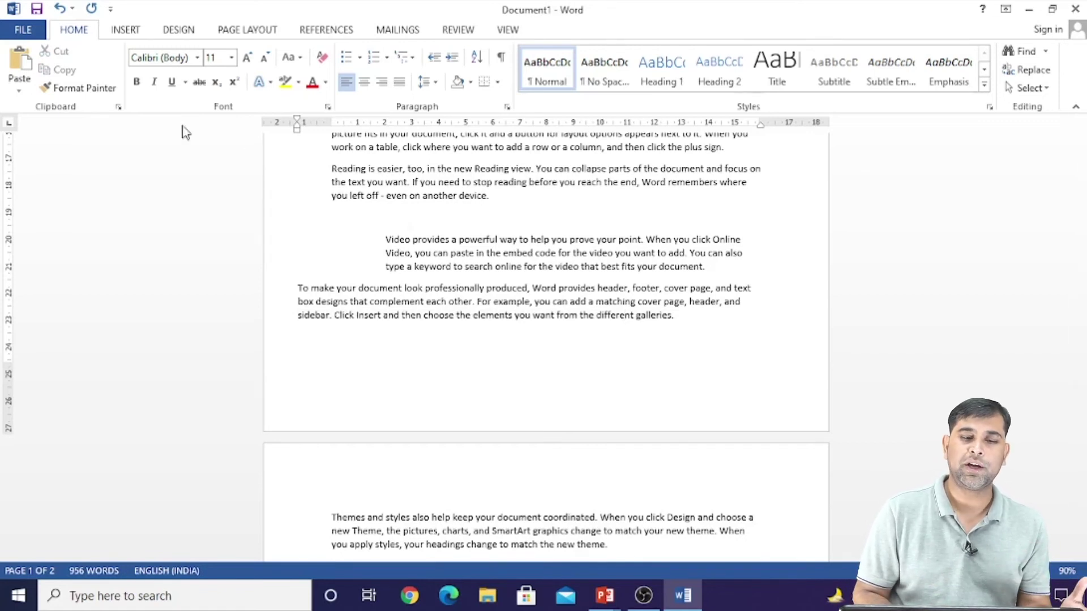
click(446, 241)
Scroll back to the top of page 1 and bring up the Save As page.
scroll(447, 243, up, 5)
scroll(447, 243, up, 5)
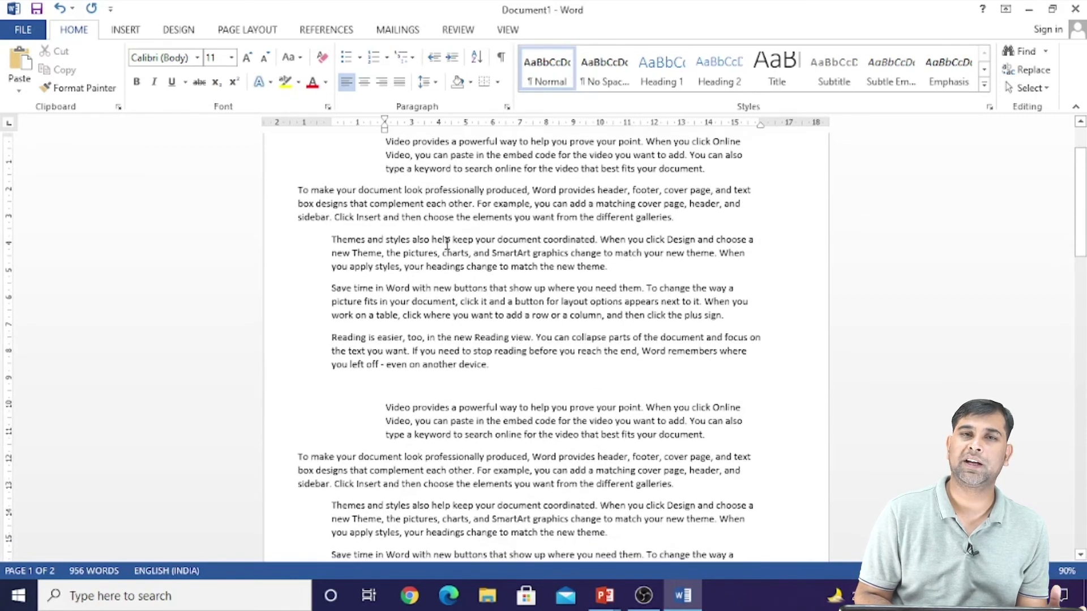
scroll(447, 244, up, 1)
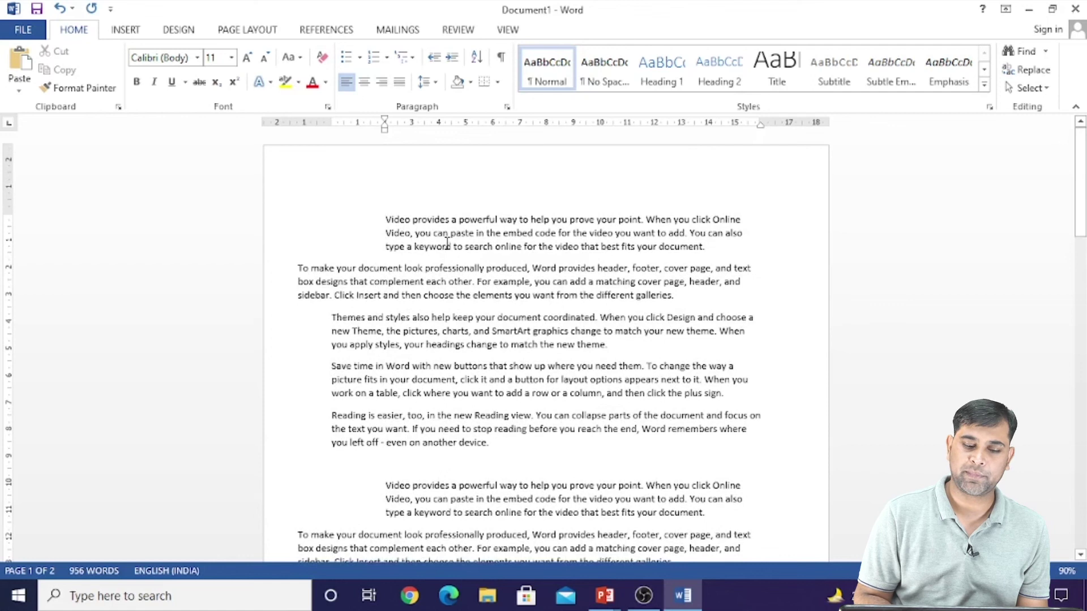
scroll(446, 244, up, 1)
scroll(447, 243, up, 2)
scroll(447, 243, up, 1)
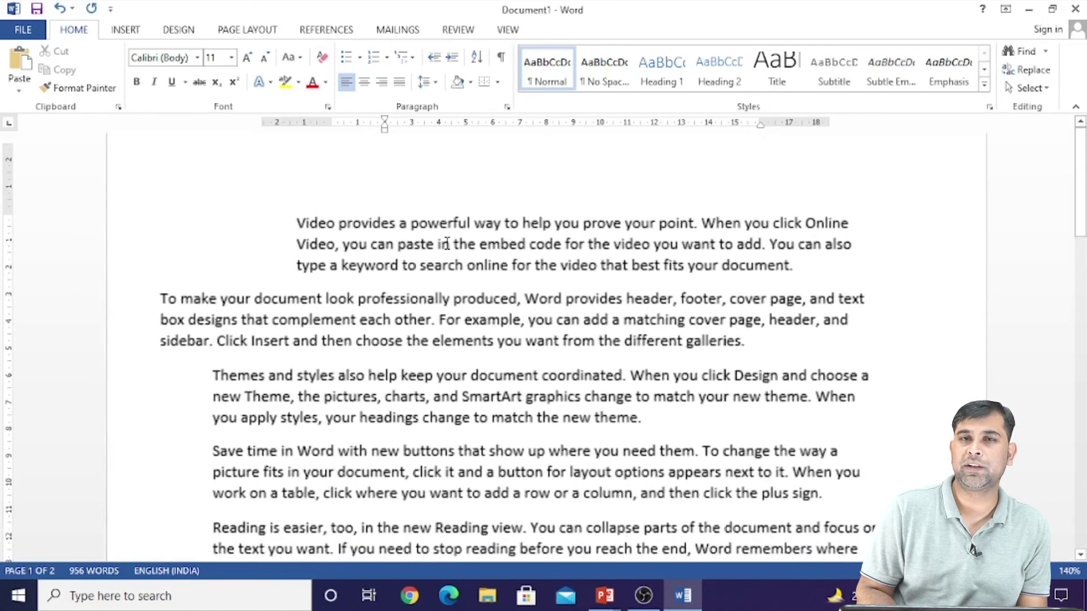
scroll(447, 244, up, 1)
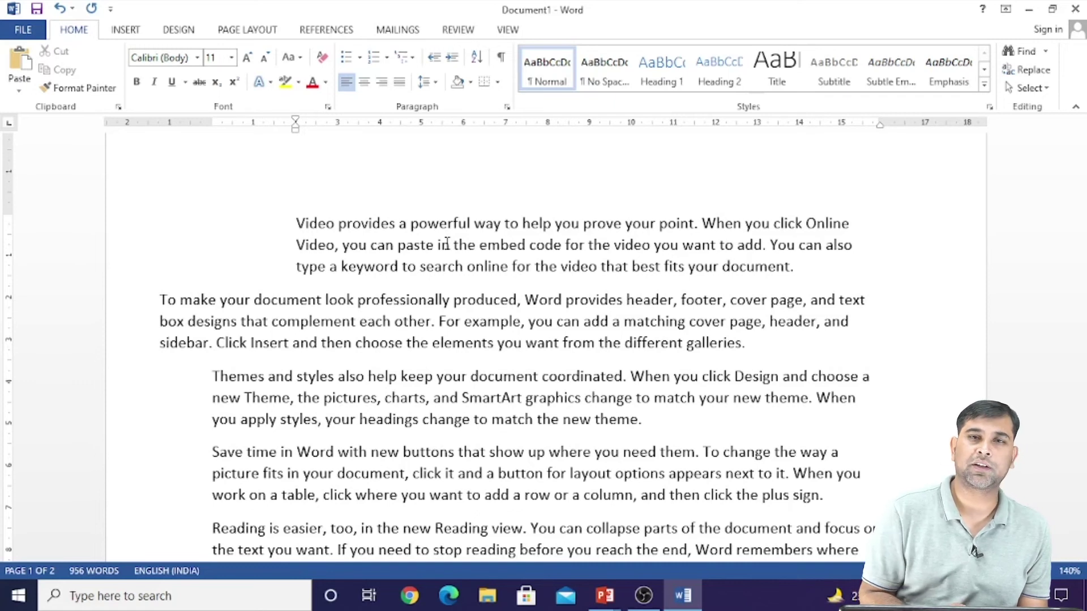
key(ctrl+s)
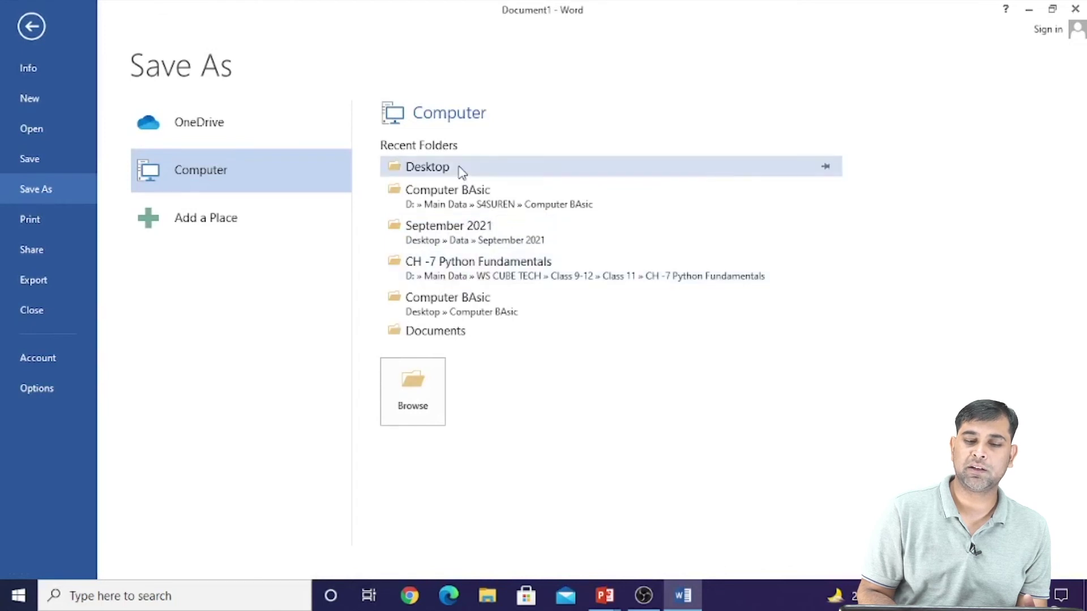
Save the document in the Documents folder as 'sample document.docx'.
click(446, 335)
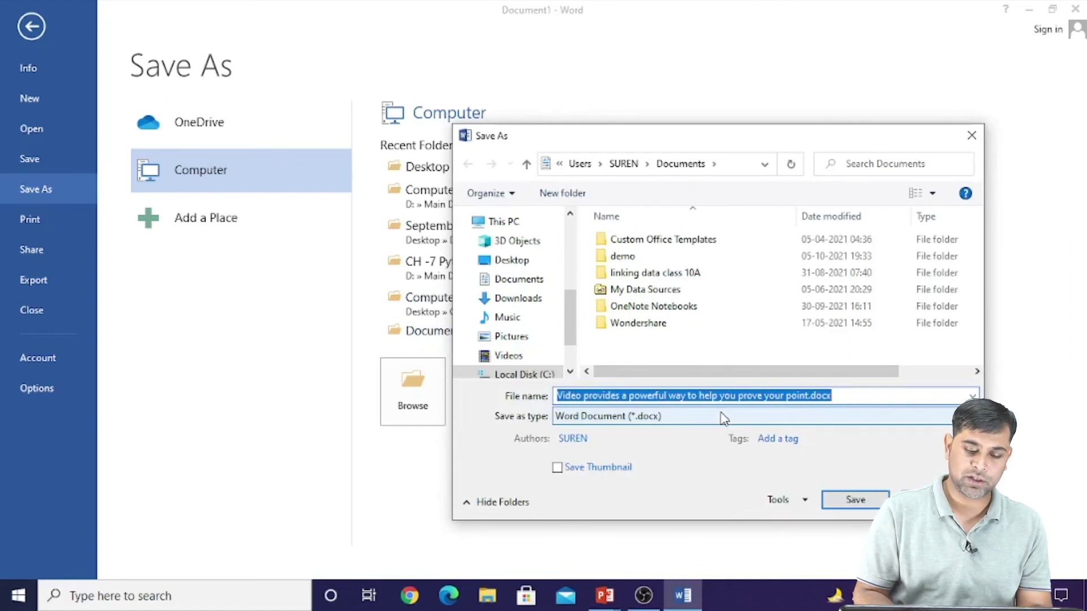
text(sample)
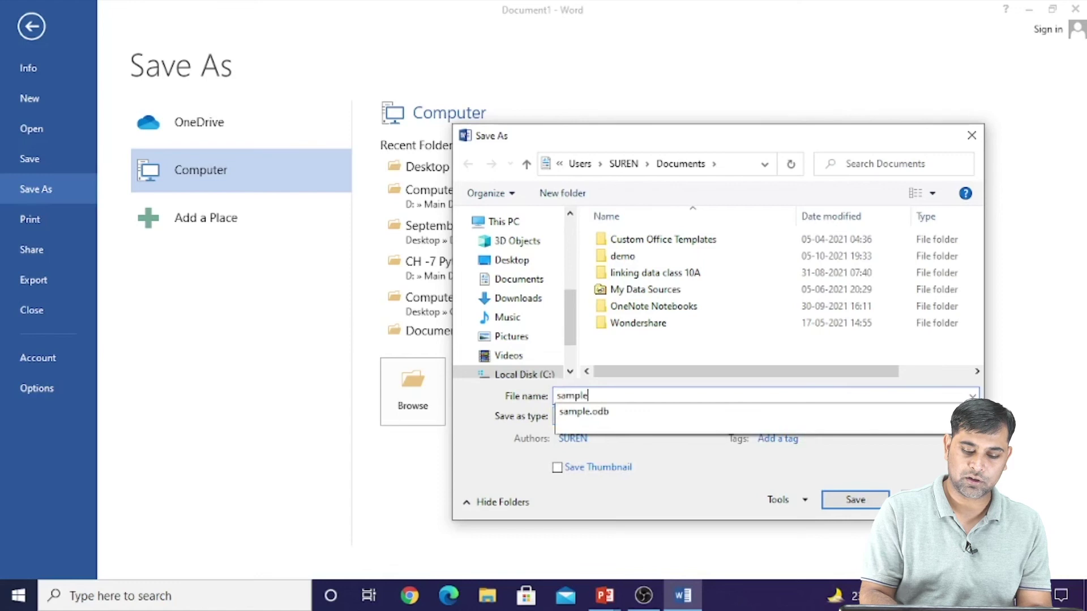
text( document)
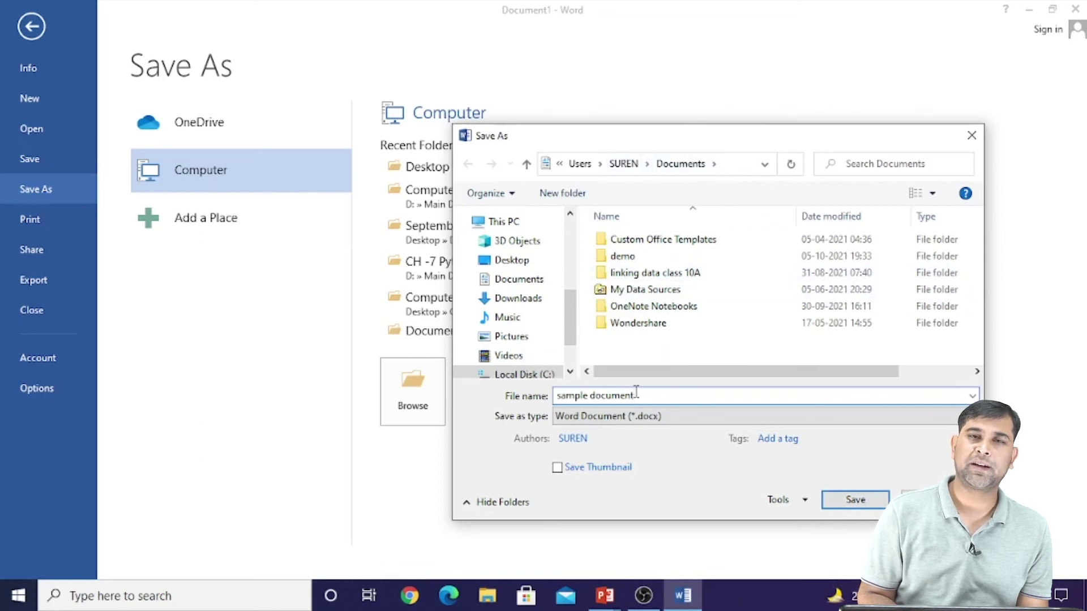
click(856, 500)
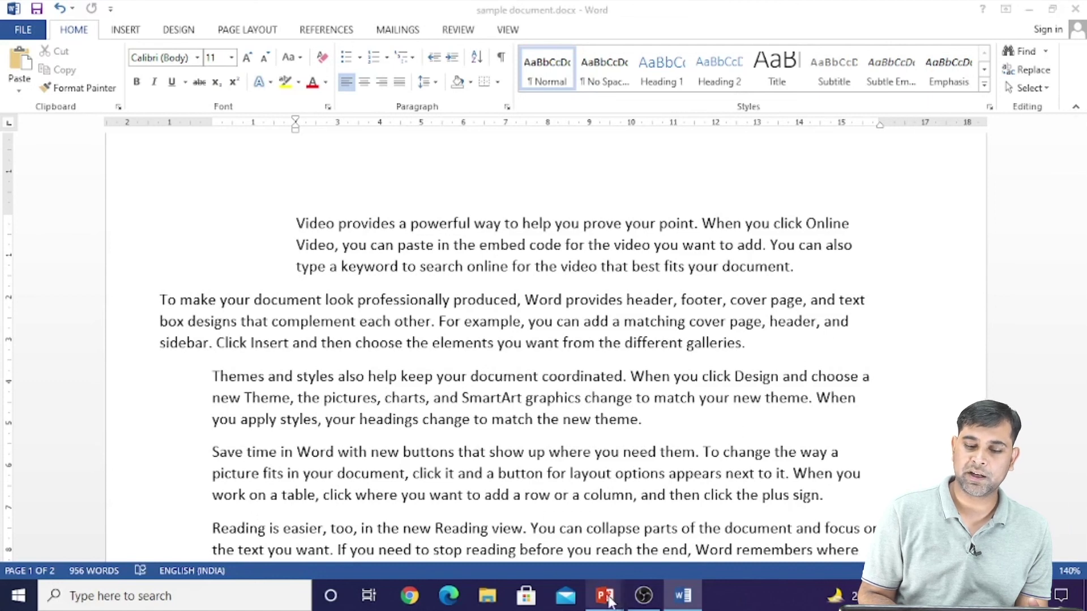
Switch back to the 'An introduction to MS Word' PowerPoint slide show.
mouse_move(603, 595)
click(672, 543)
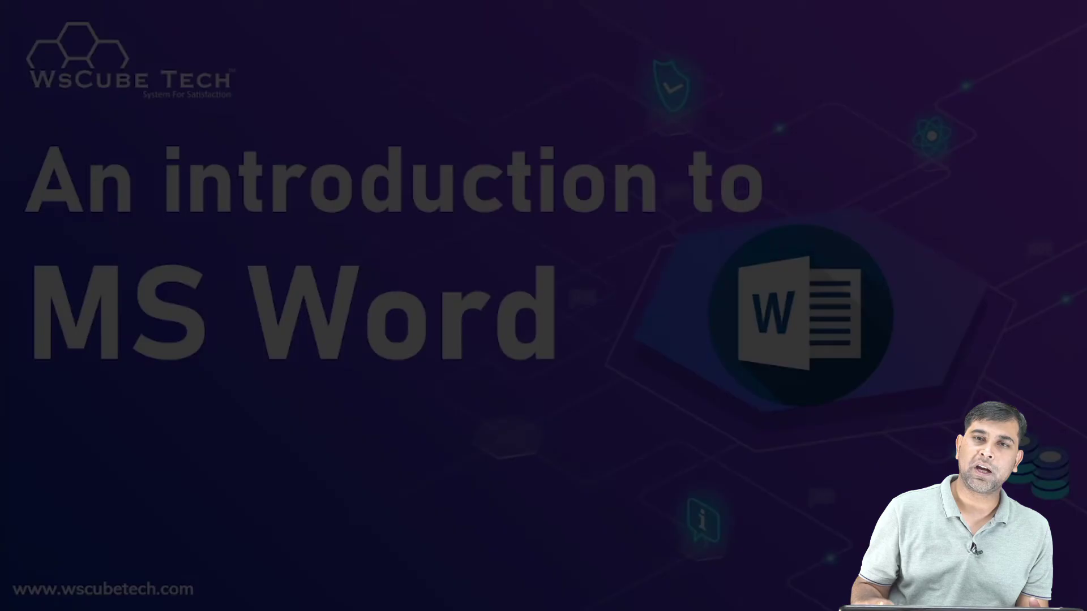